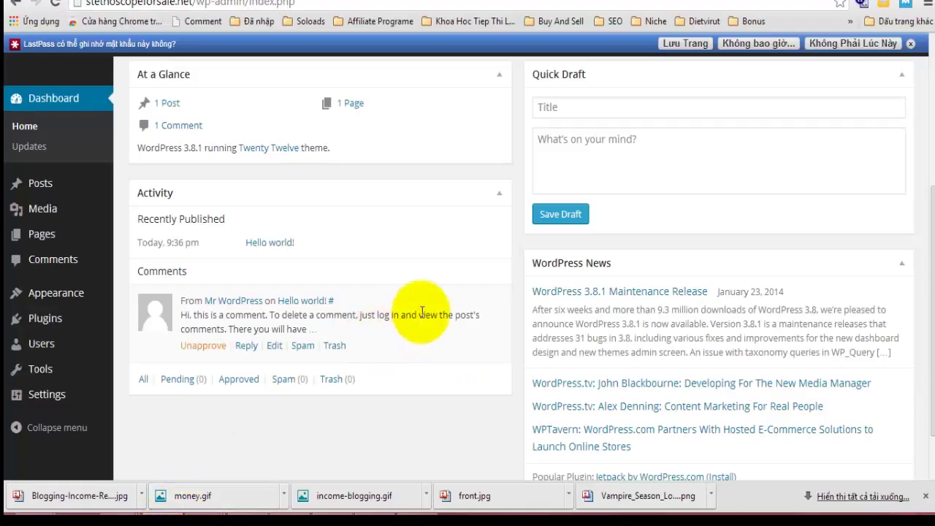
- Set the site's permalink structure to Post name and save the changes
{"action": "scroll", "coordinate": [475, 302], "scroll_direction": "up", "scroll_amount": 1}
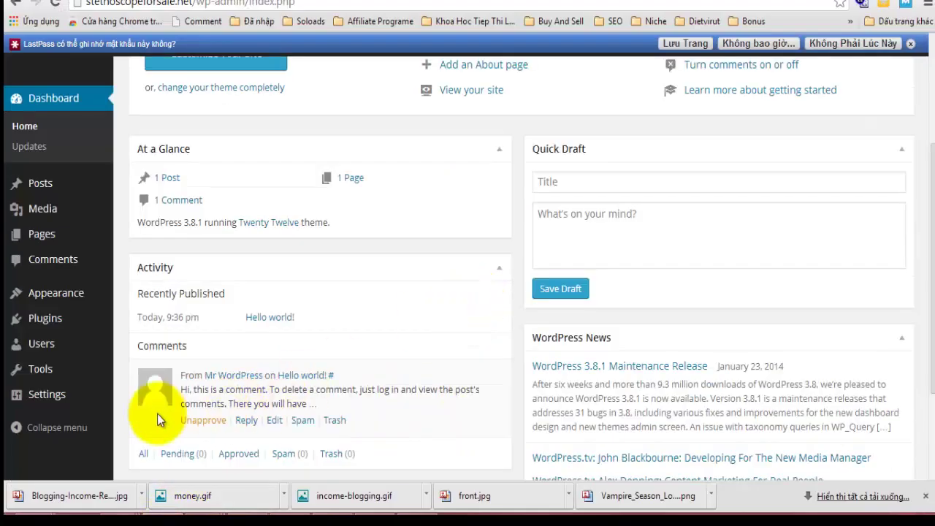
{"action": "scroll", "coordinate": [425, 186], "scroll_direction": "up", "scroll_amount": 1}
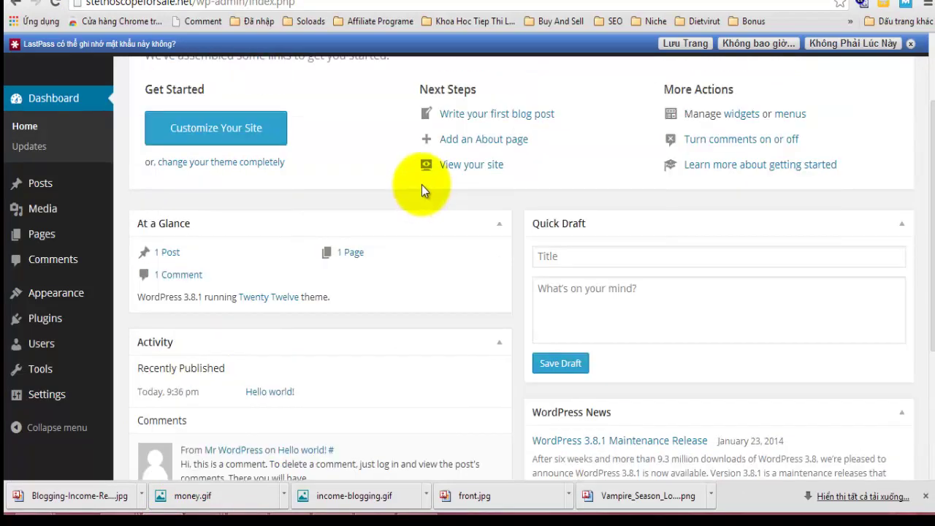
{"action": "scroll", "coordinate": [312, 231], "scroll_direction": "up", "scroll_amount": 2}
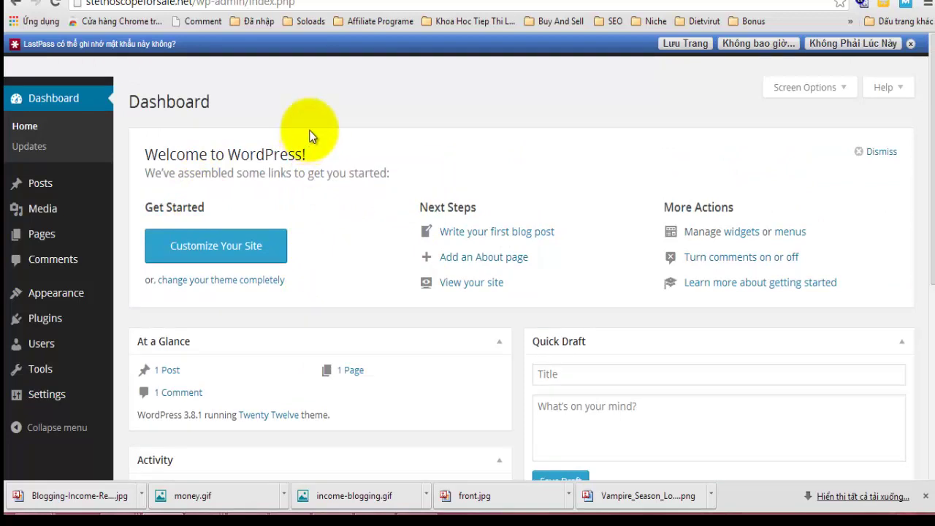
{"action": "mouse_move", "coordinate": [46, 395]}
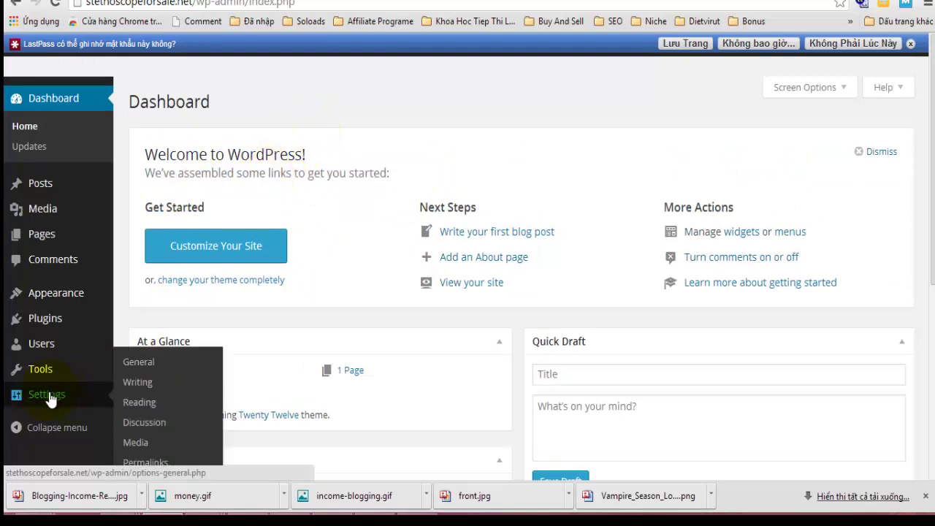
{"action": "scroll", "coordinate": [137, 397], "scroll_direction": "down", "scroll_amount": 1}
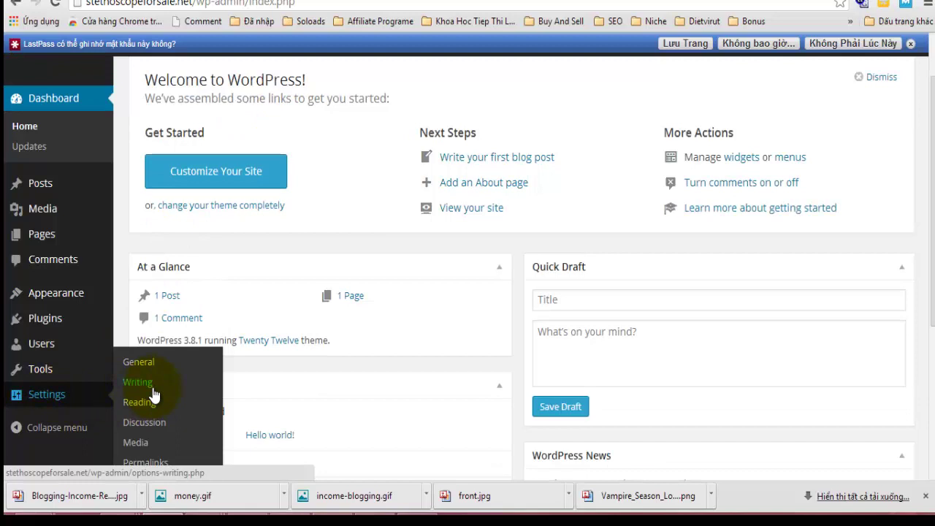
{"action": "left_click", "coordinate": [166, 468]}
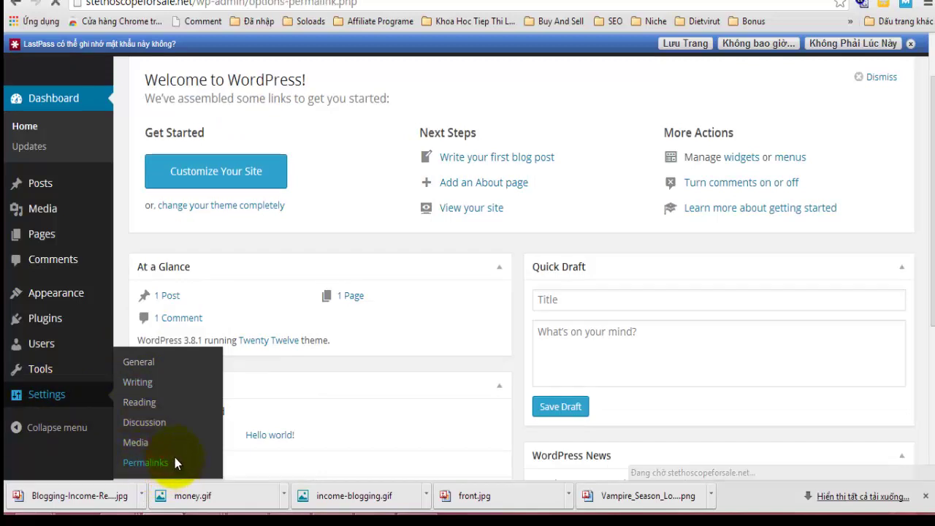
{"action": "scroll", "coordinate": [178, 448], "scroll_direction": "down", "scroll_amount": 2}
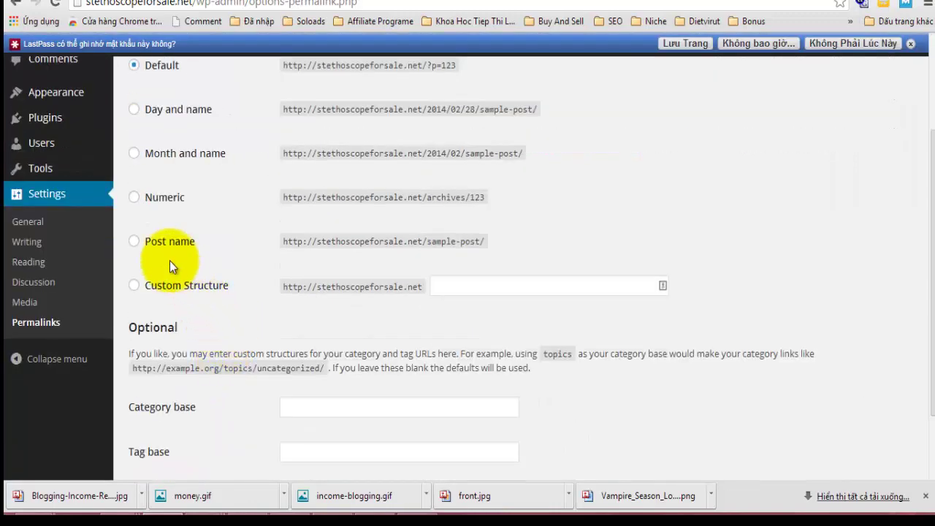
{"action": "left_click", "coordinate": [134, 241]}
{"action": "scroll", "coordinate": [581, 322], "scroll_direction": "down", "scroll_amount": 2}
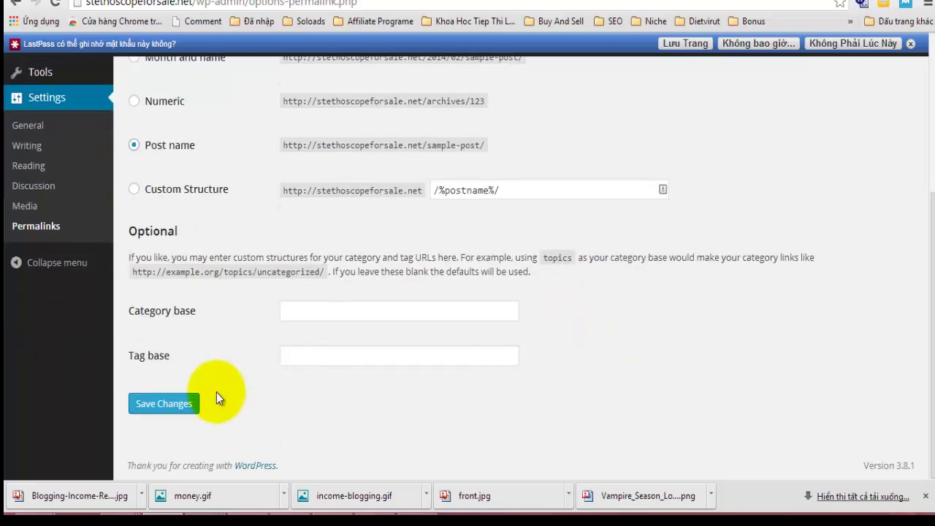
{"action": "left_click", "coordinate": [185, 407]}
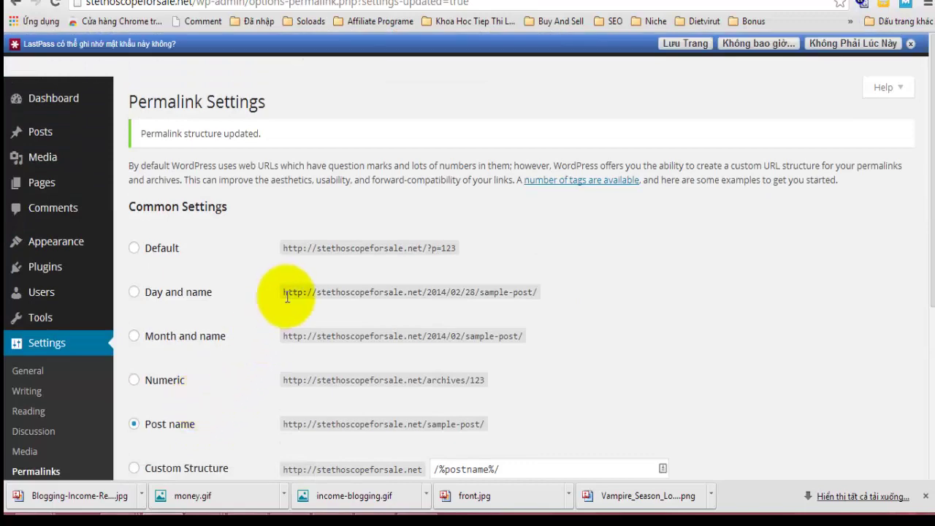
{"action": "scroll", "coordinate": [287, 295], "scroll_direction": "down", "scroll_amount": 3}
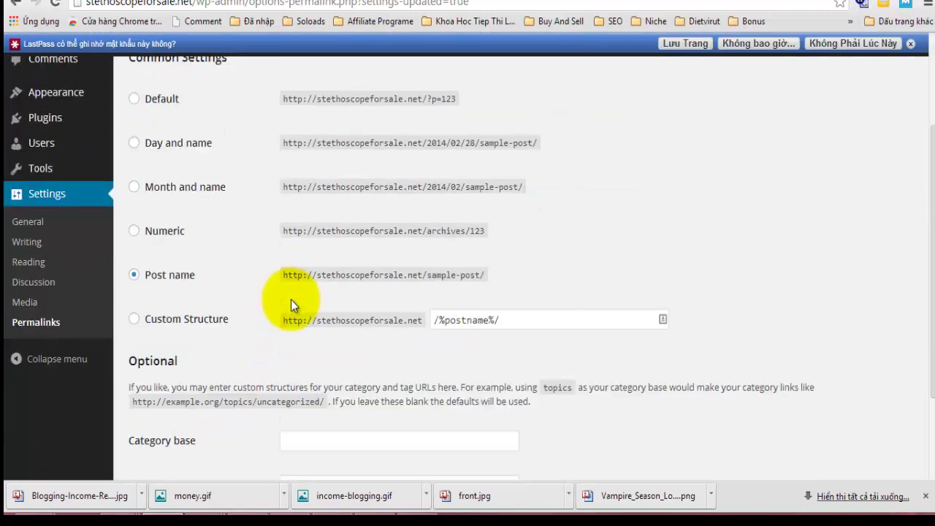
{"action": "scroll", "coordinate": [290, 306], "scroll_direction": "up", "scroll_amount": 3}
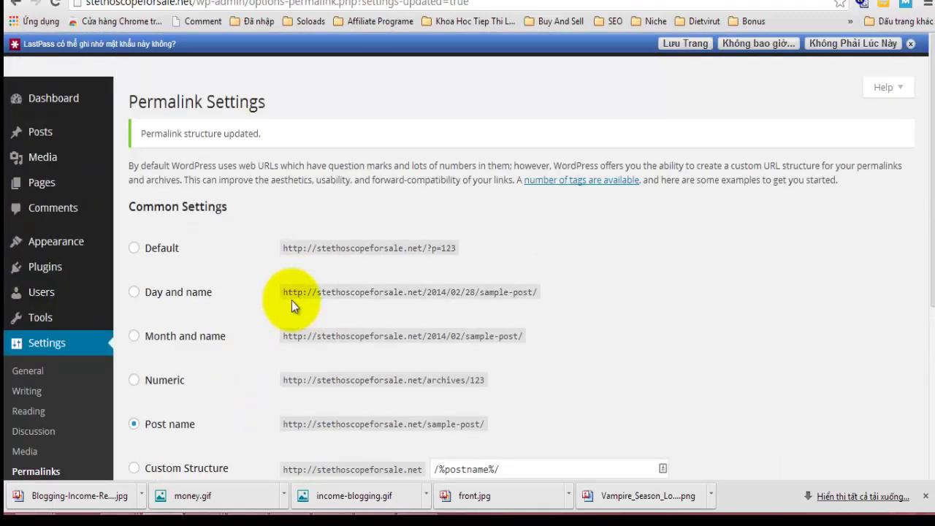
- Move the default "Hello world!" post to the trash
{"action": "left_click", "coordinate": [41, 137]}
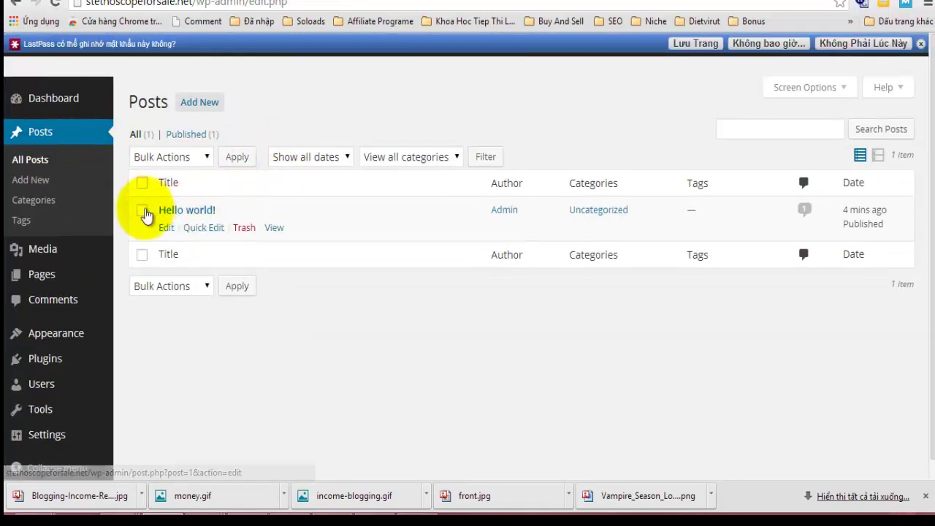
{"action": "left_click", "coordinate": [142, 210]}
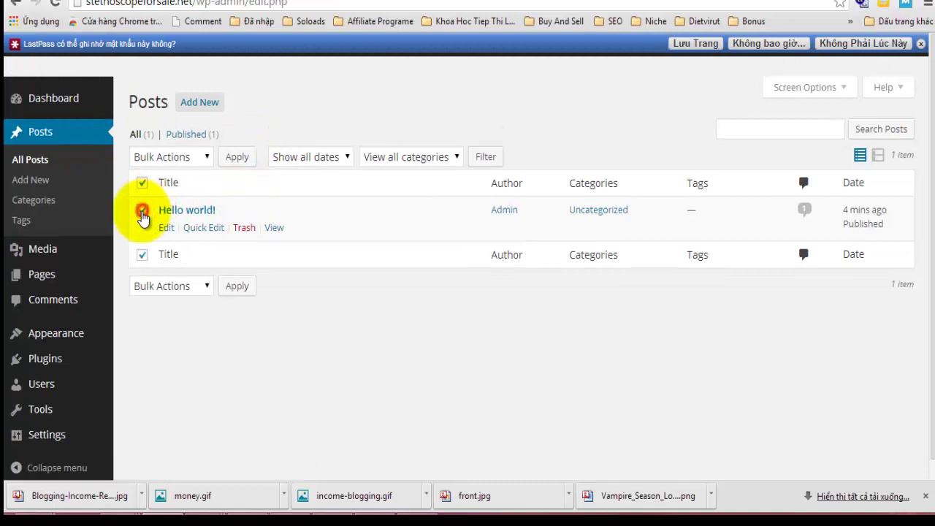
{"action": "left_click", "coordinate": [244, 227]}
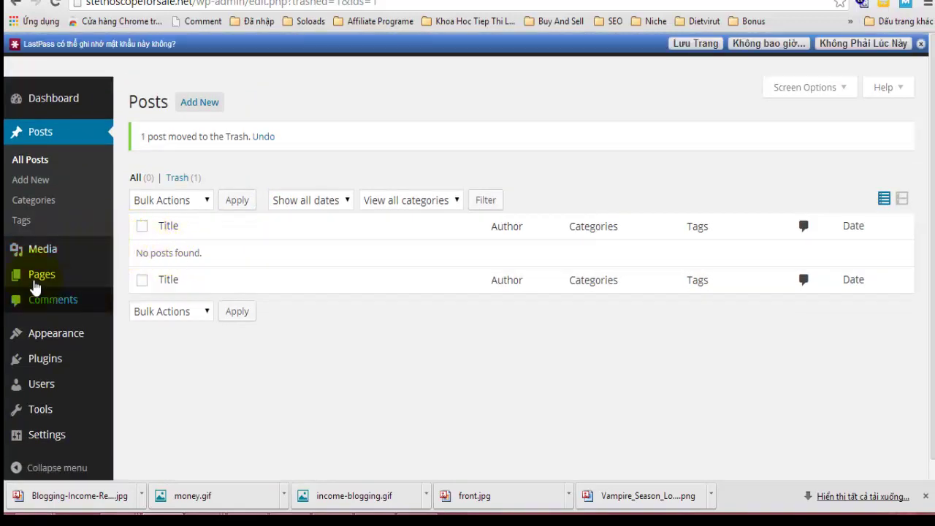
- Move the default "Sample Page" to the trash from the list of pages
{"action": "left_click", "coordinate": [84, 276]}
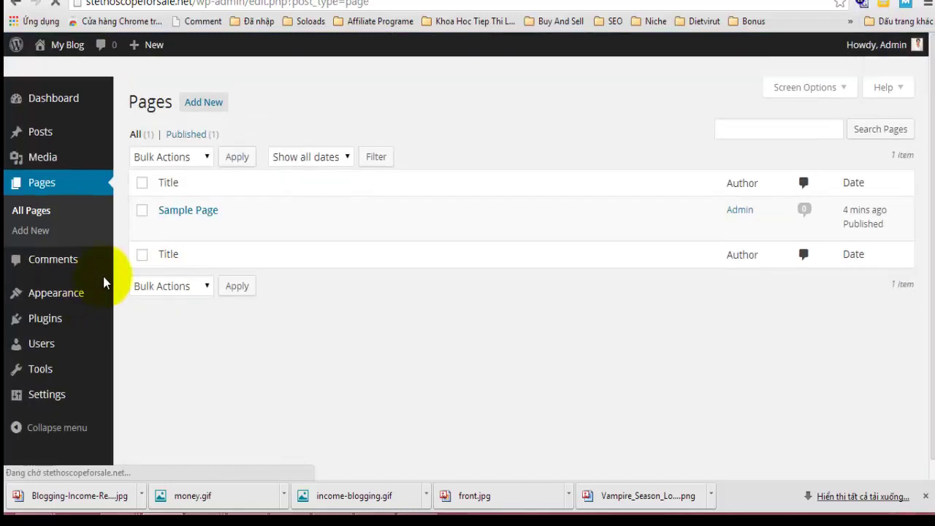
{"action": "left_click", "coordinate": [142, 209]}
{"action": "left_click", "coordinate": [242, 228]}
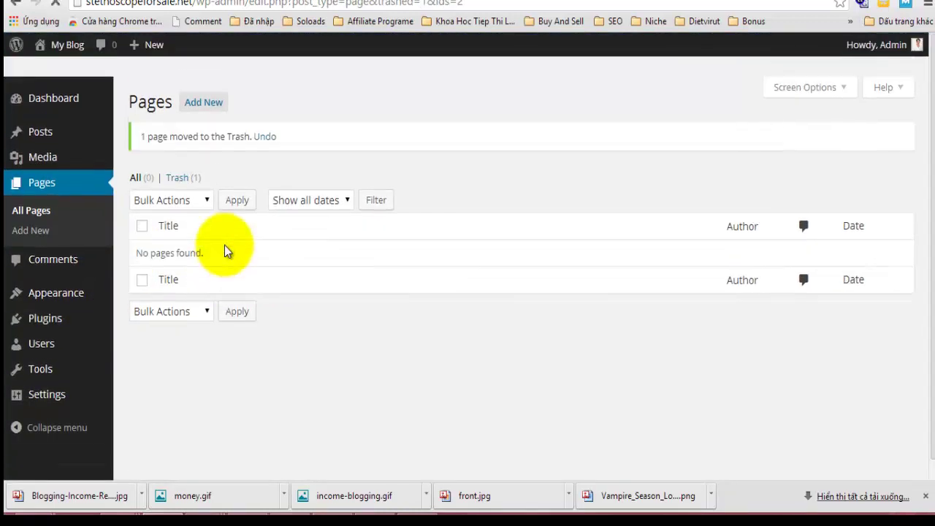
- Search for new plugins with the keyword "WordPress SEO"
{"action": "mouse_move", "coordinate": [55, 301]}
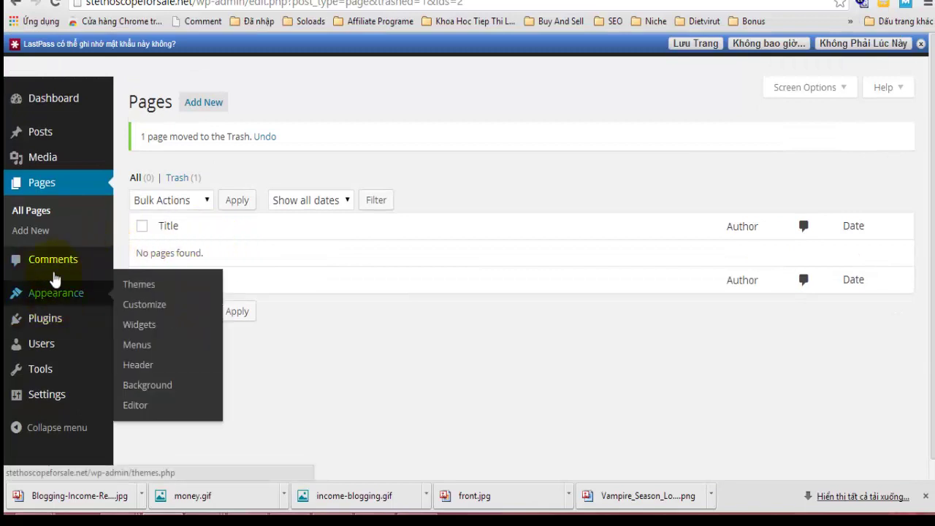
{"action": "mouse_move", "coordinate": [52, 322]}
{"action": "left_click", "coordinate": [136, 341]}
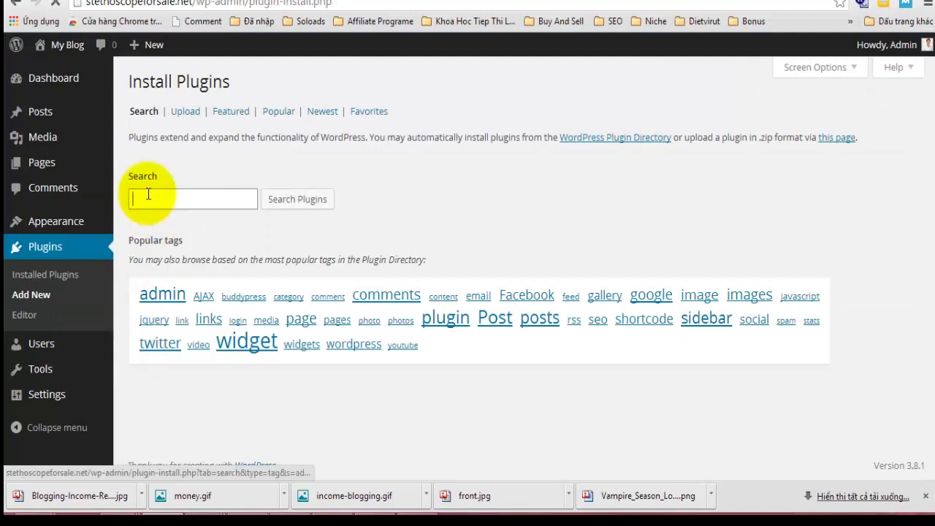
{"action": "left_click", "coordinate": [158, 222]}
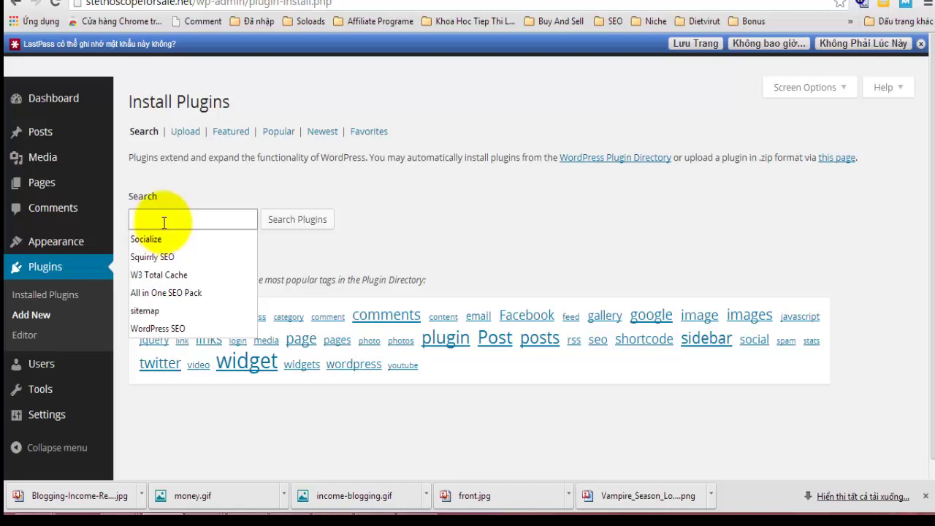
{"action": "left_click", "coordinate": [154, 324]}
{"action": "left_click", "coordinate": [292, 224]}
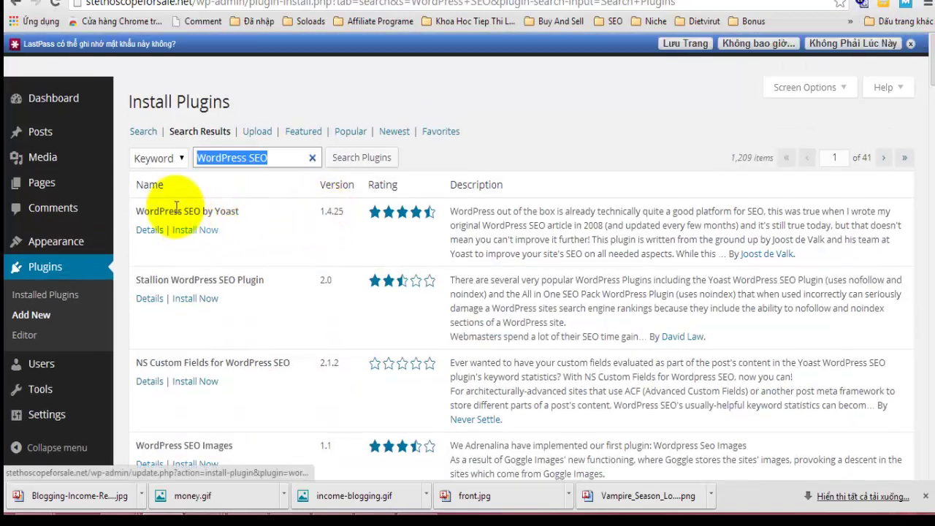
- Install and activate the WordPress SEO by Yoast plugin and allow its anonymous usage tracking
{"action": "left_click_drag", "start_coordinate": [134, 211], "coordinate": [239, 212]}
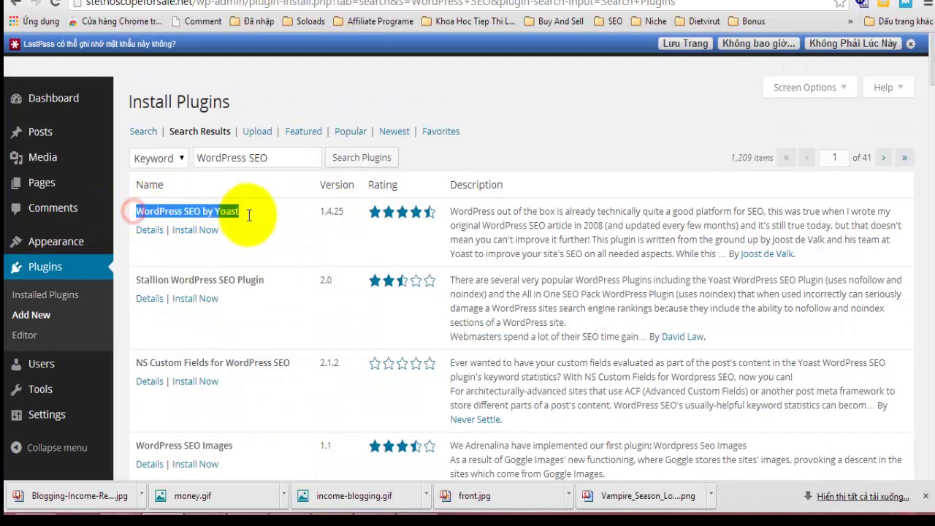
{"action": "left_click", "coordinate": [193, 231]}
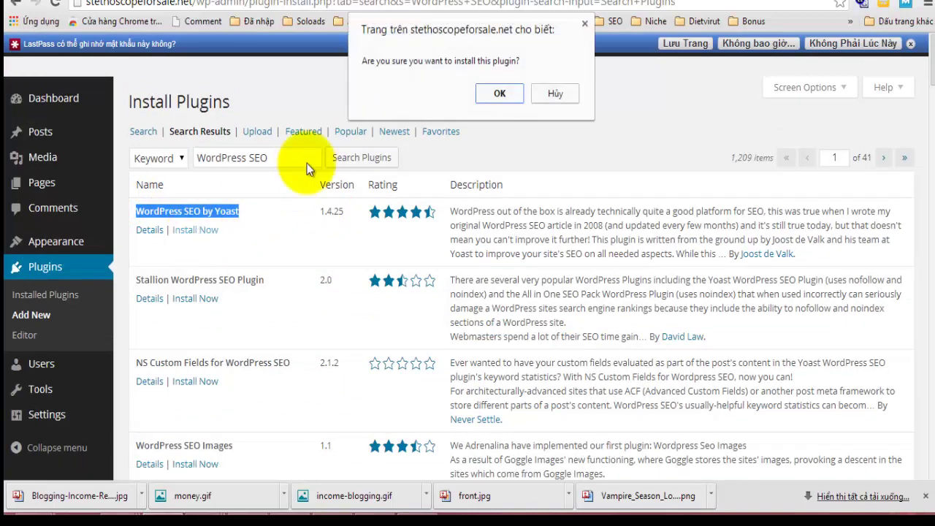
{"action": "left_click", "coordinate": [500, 94]}
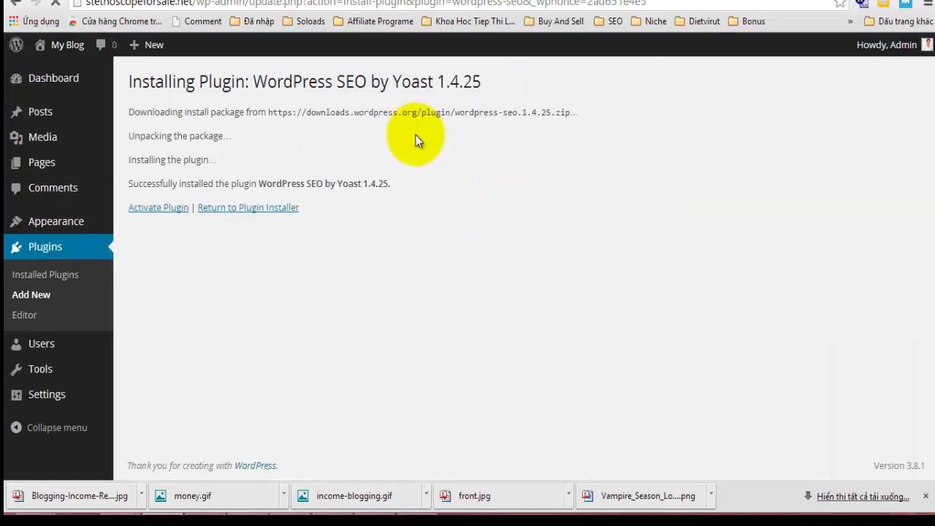
{"action": "left_click", "coordinate": [165, 229]}
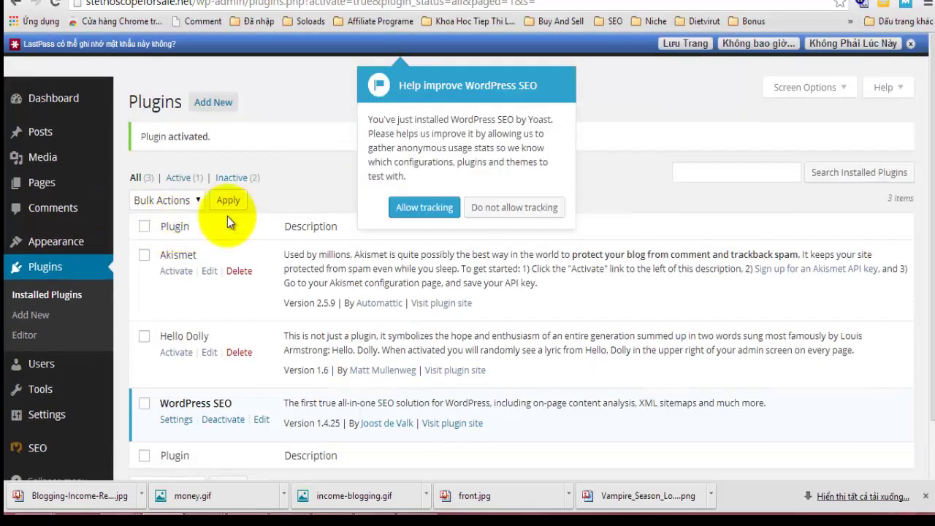
{"action": "left_click", "coordinate": [431, 208]}
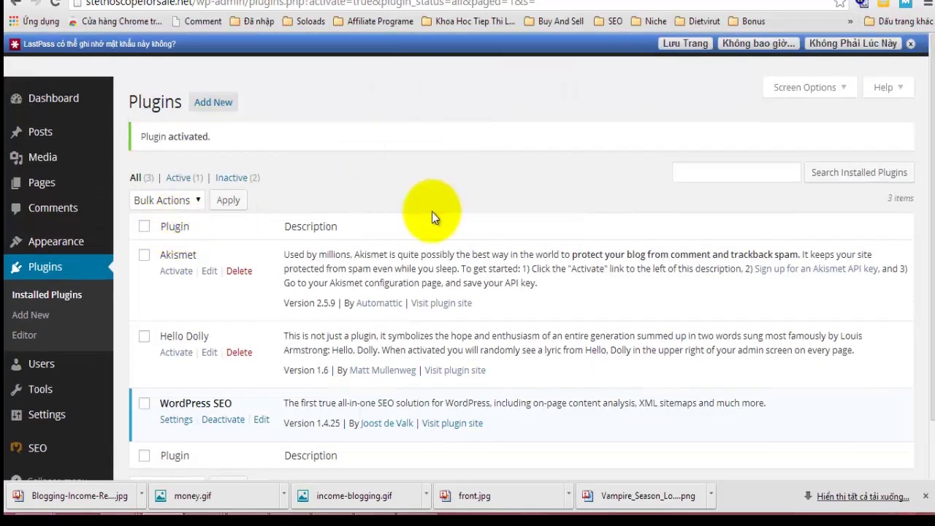
{"action": "scroll", "coordinate": [339, 200], "scroll_direction": "down", "scroll_amount": 1}
{"action": "scroll", "coordinate": [341, 194], "scroll_direction": "up", "scroll_amount": 1}
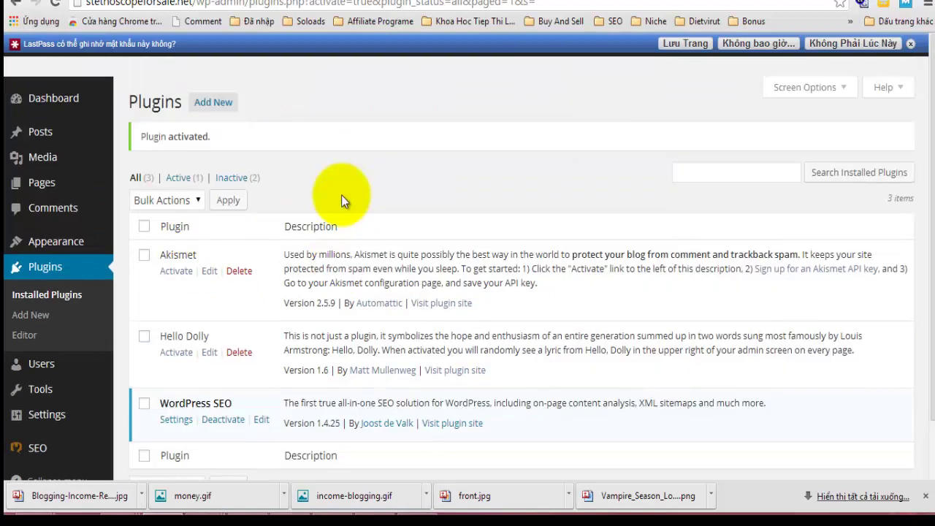
- Search for "contact form 7" among the new plugins and install and activate Contact Form 7
{"action": "left_click", "coordinate": [223, 108]}
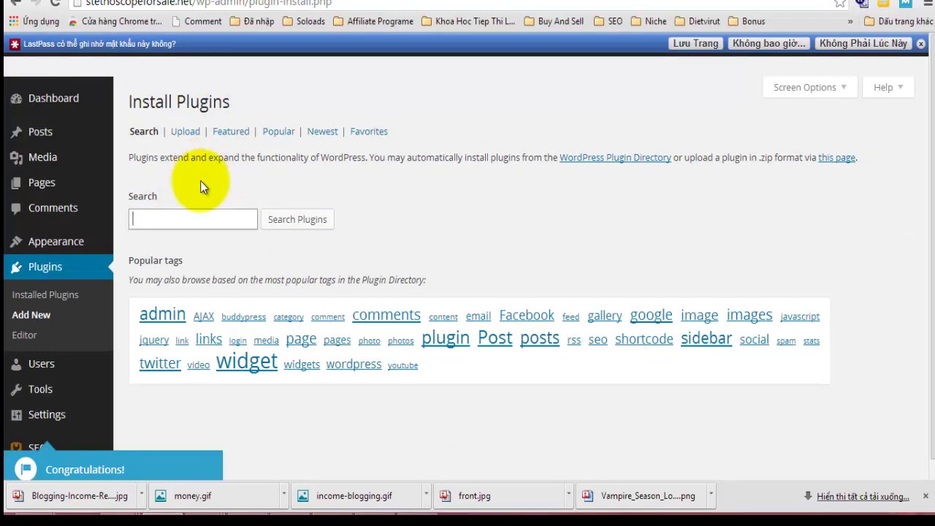
{"action": "type", "text": "Co"}
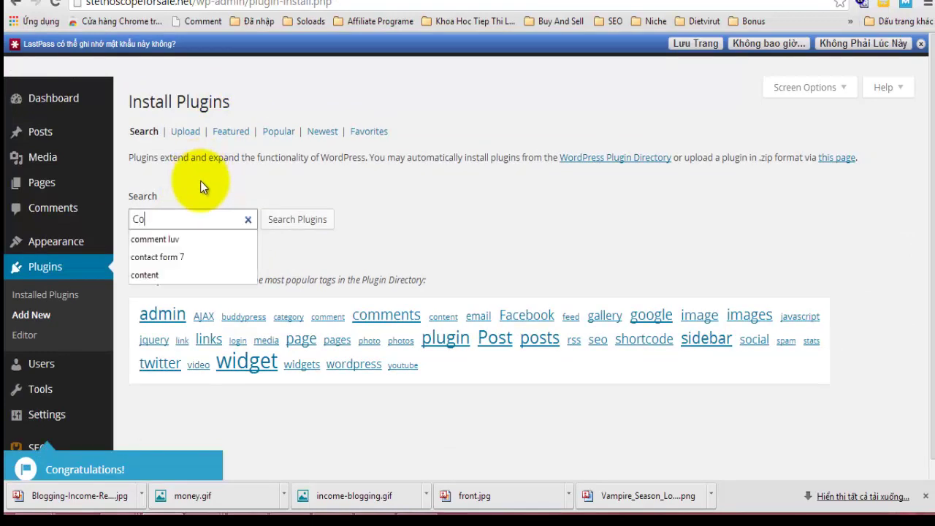
{"action": "left_click", "coordinate": [184, 257]}
{"action": "left_click", "coordinate": [285, 224]}
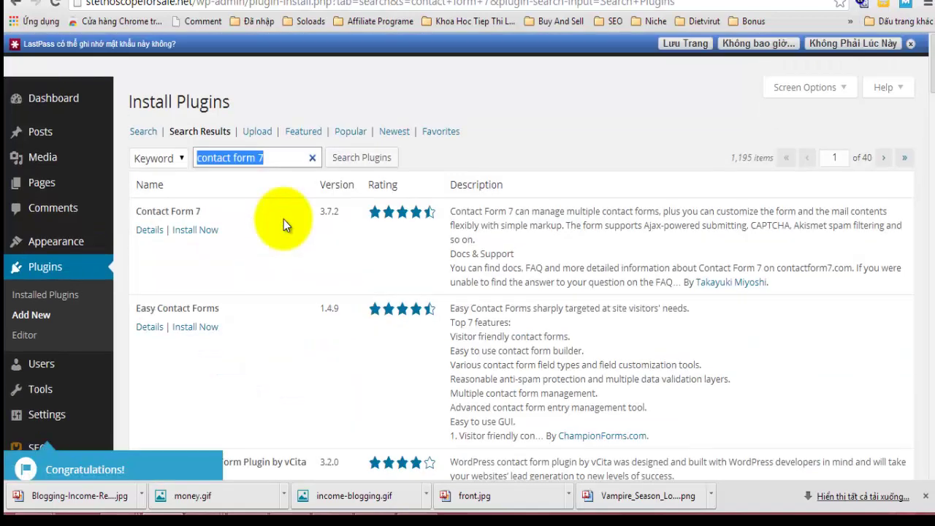
{"action": "left_click", "coordinate": [196, 232]}
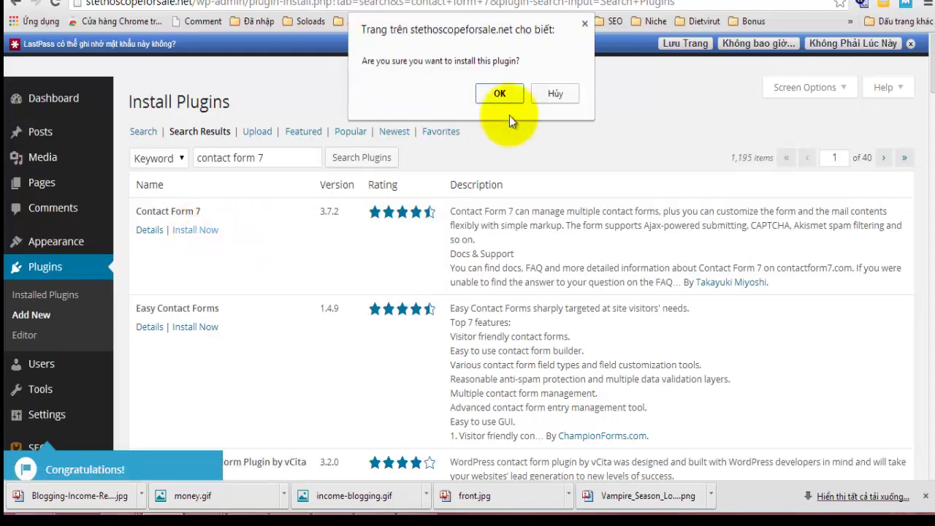
{"action": "left_click", "coordinate": [502, 93]}
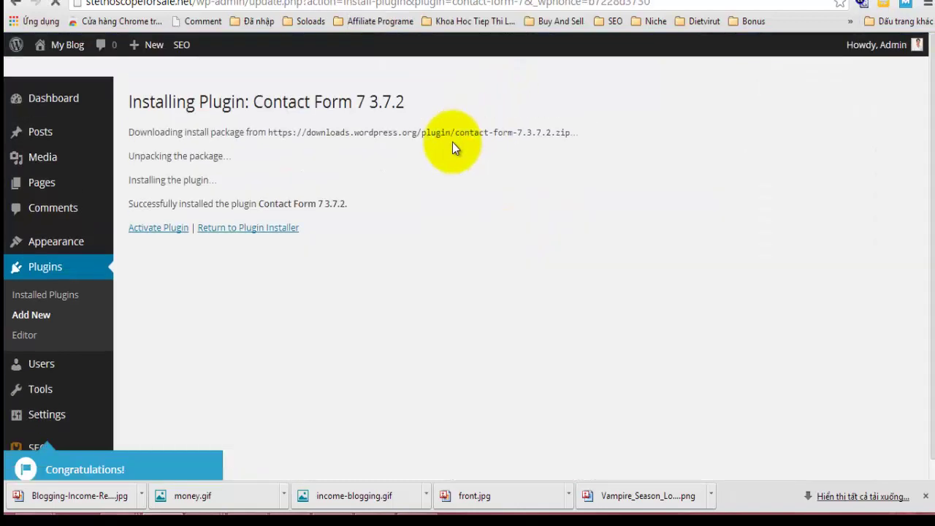
{"action": "left_click", "coordinate": [160, 229]}
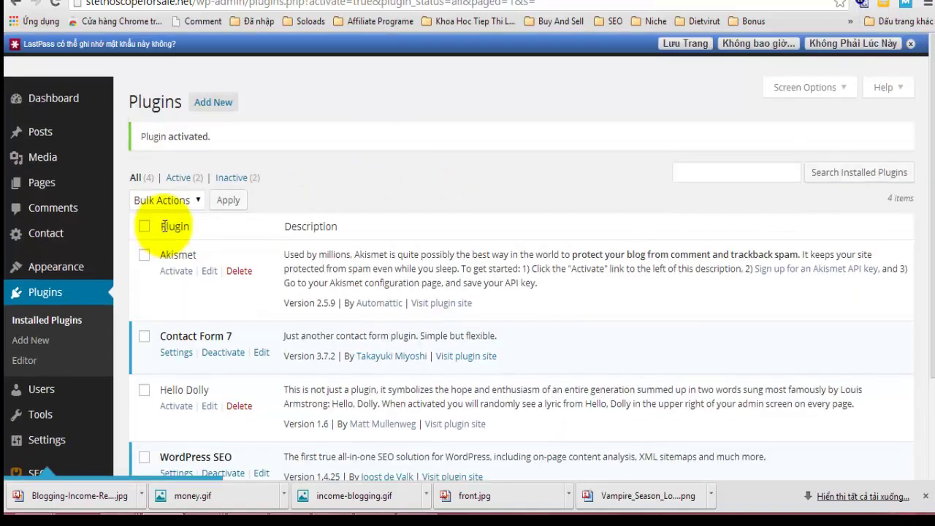
- Check the planned plugins in the FreeMind mind map and search the new WordPress plugins for "Google xml"
{"action": "left_click", "coordinate": [211, 104]}
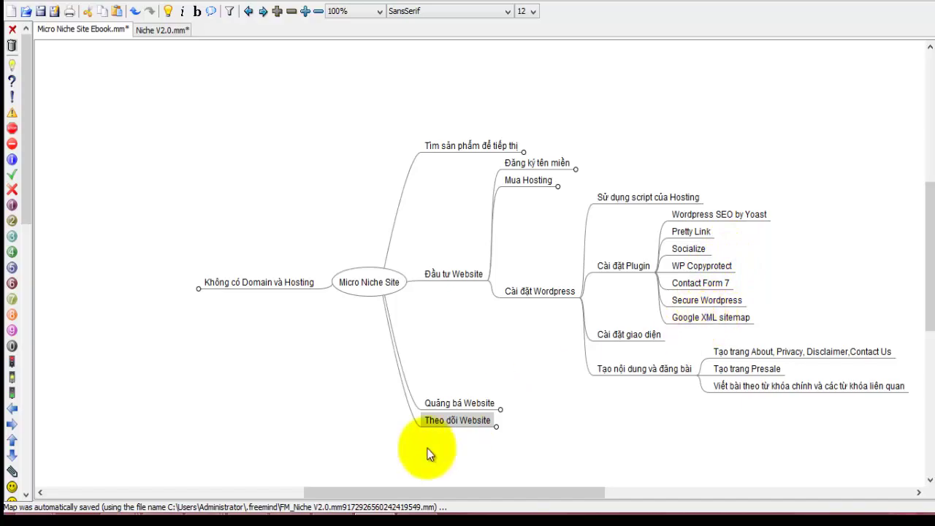
{"action": "left_click", "coordinate": [157, 514]}
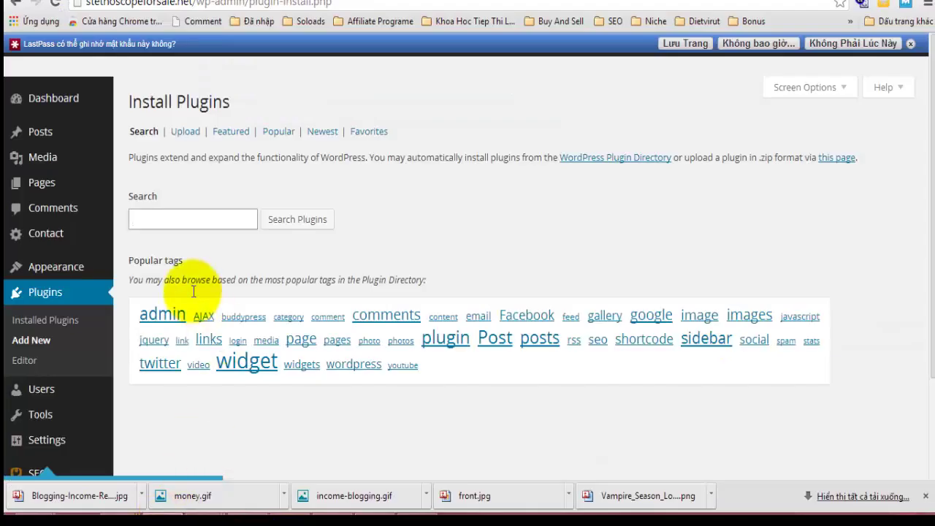
{"action": "type", "text": "Go"}
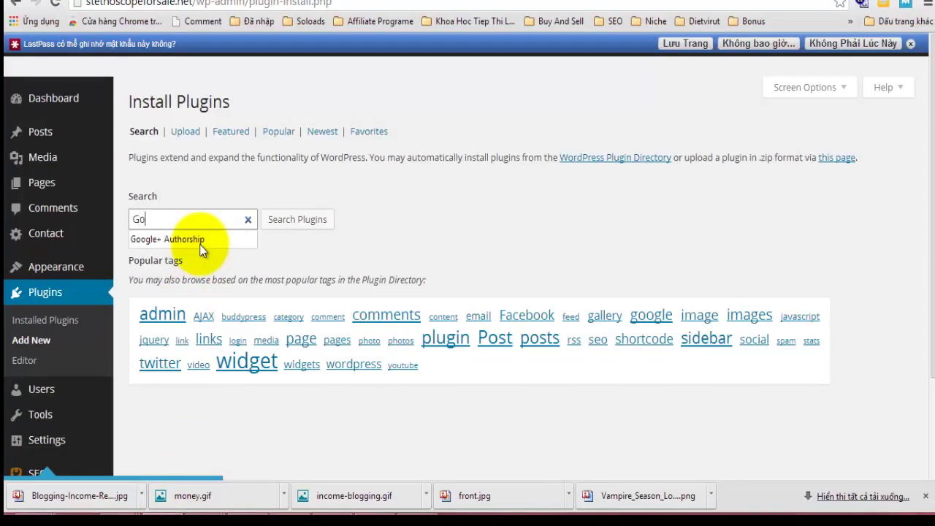
{"action": "type", "text": "oo"}
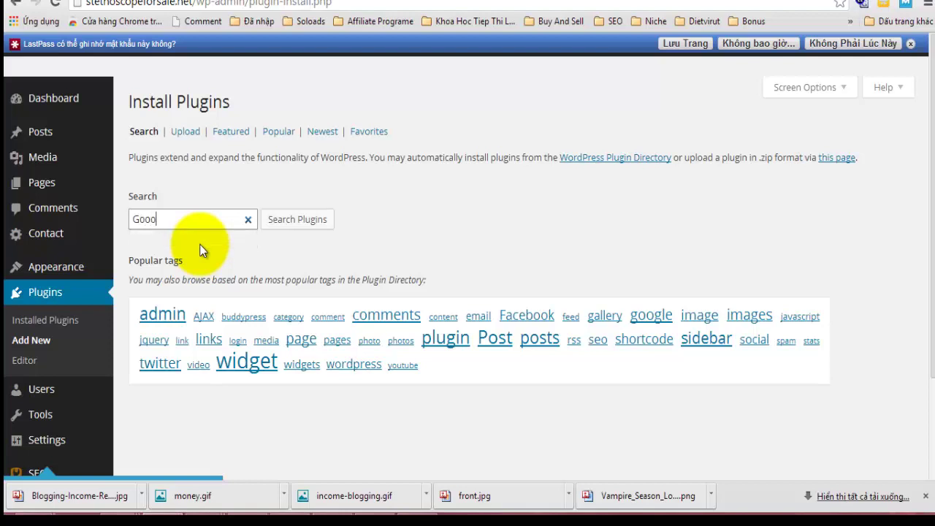
{"action": "key", "text": "BackSpace"}
{"action": "type", "text": "gle xml"}
{"action": "left_click", "coordinate": [277, 223]}
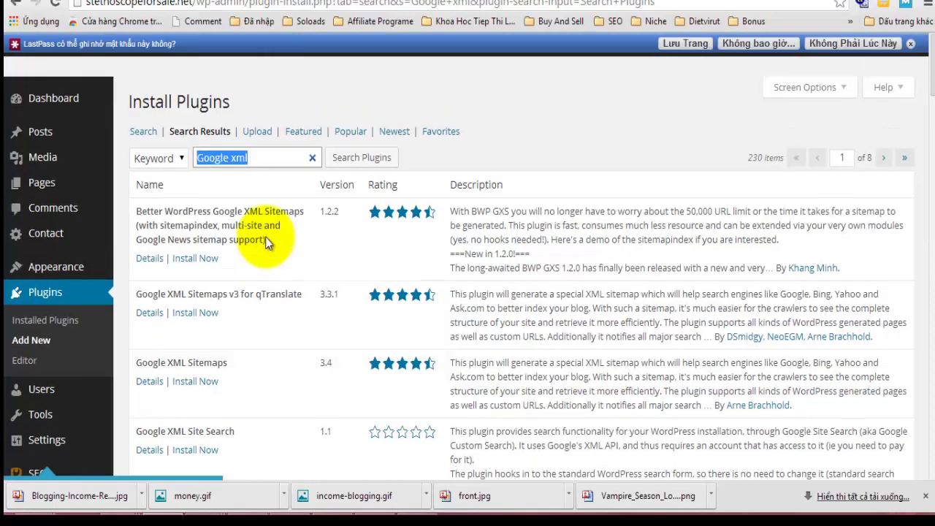
- Dismiss the introductory tour notice of WordPress SEO by Yoast
{"action": "scroll", "coordinate": [265, 238], "scroll_direction": "down", "scroll_amount": 1}
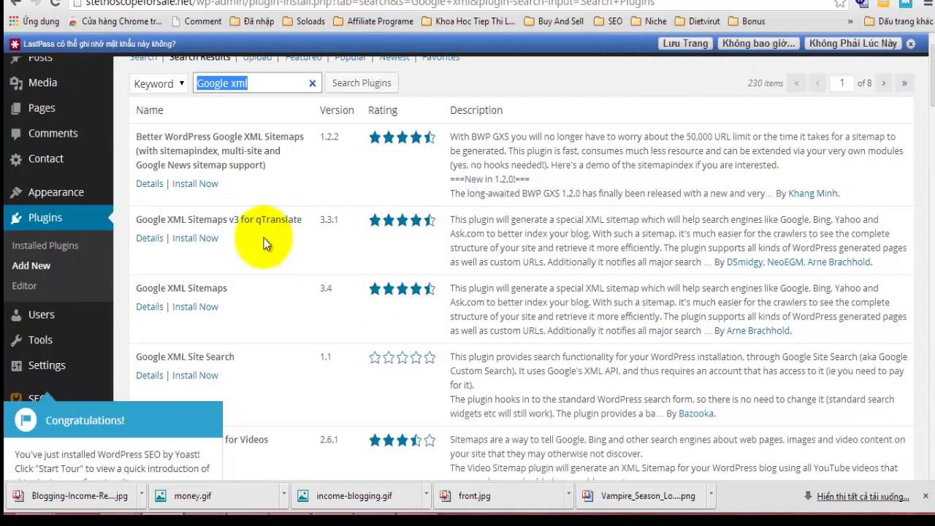
{"action": "scroll", "coordinate": [267, 252], "scroll_direction": "down", "scroll_amount": 1}
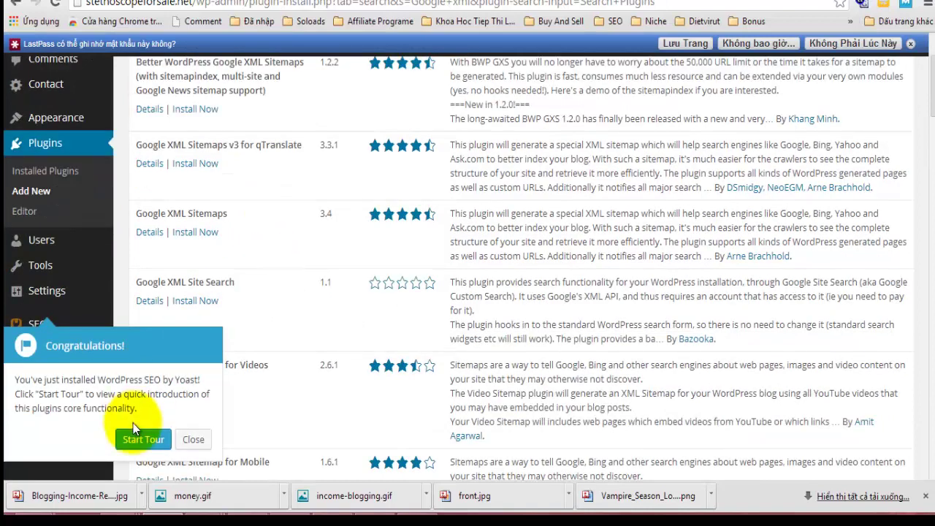
{"action": "left_click", "coordinate": [194, 439]}
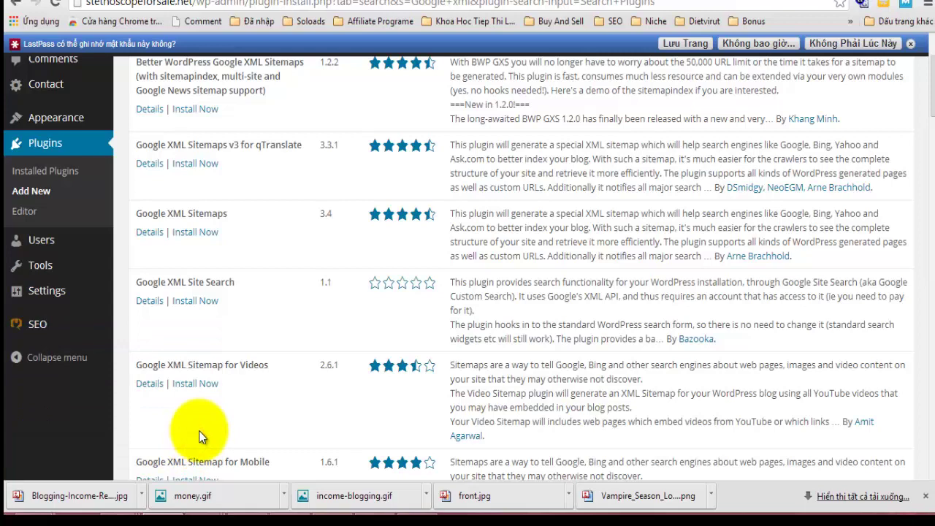
- Look through the Google XML sitemap plugins offered in the search results
{"action": "scroll", "coordinate": [199, 432], "scroll_direction": "down", "scroll_amount": 3}
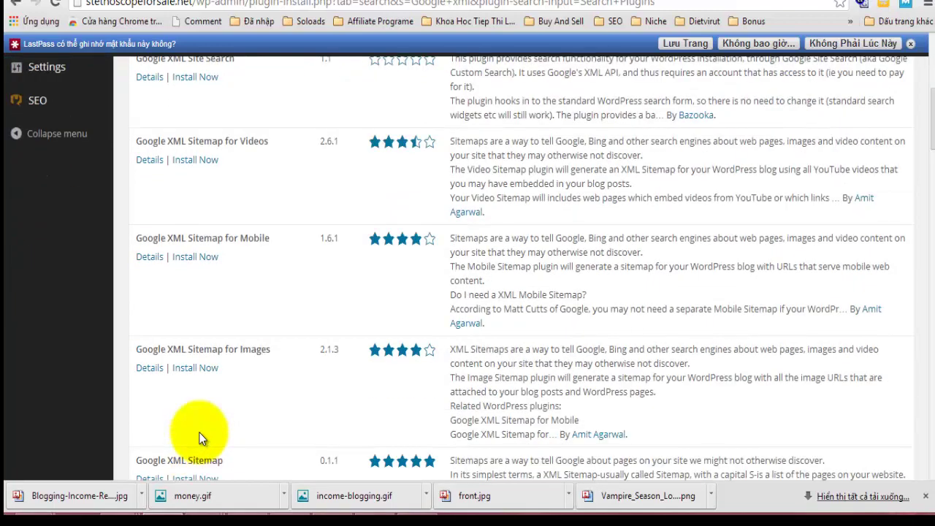
{"action": "scroll", "coordinate": [200, 432], "scroll_direction": "down", "scroll_amount": 1}
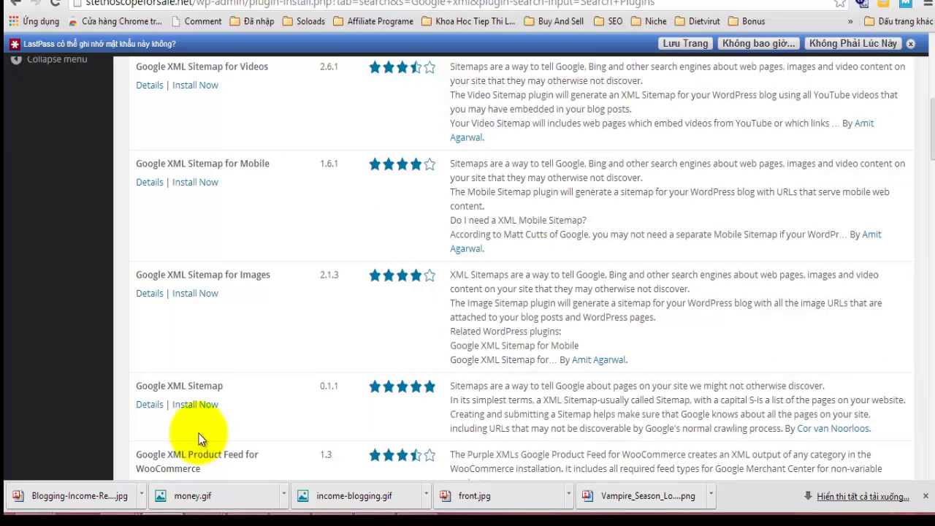
{"action": "scroll", "coordinate": [199, 433], "scroll_direction": "up", "scroll_amount": 2}
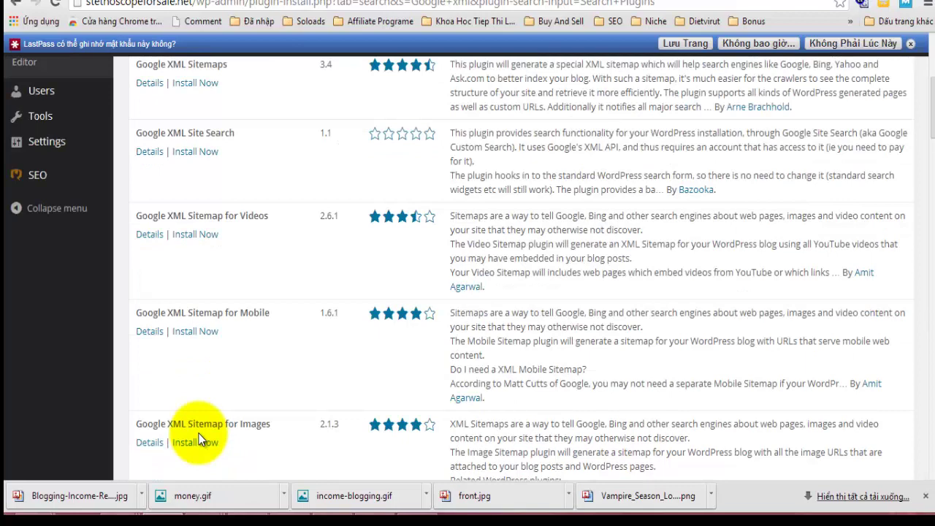
{"action": "scroll", "coordinate": [199, 433], "scroll_direction": "up", "scroll_amount": 1}
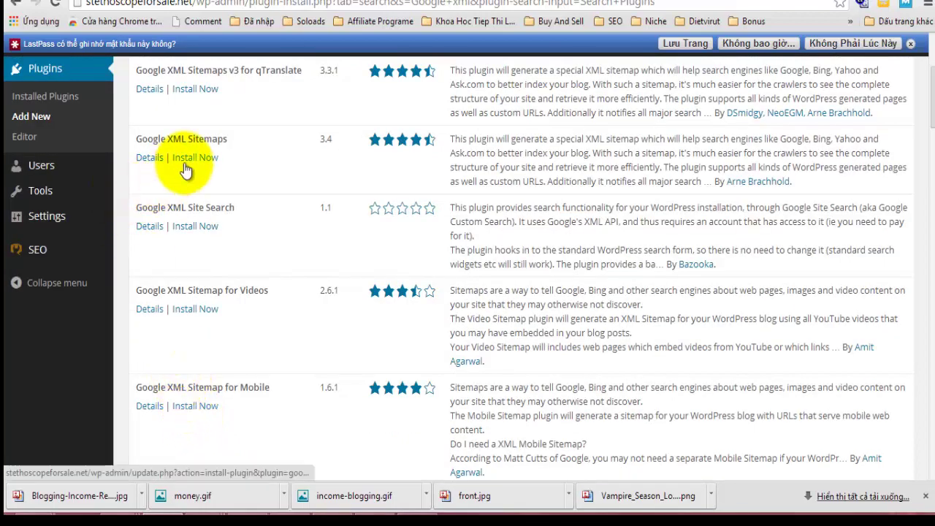
{"action": "scroll", "coordinate": [197, 170], "scroll_direction": "up", "scroll_amount": 3}
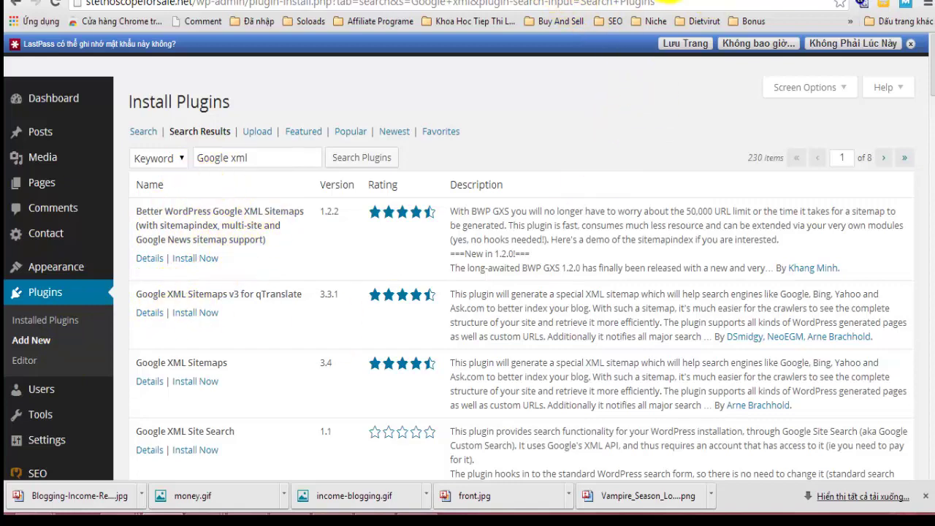
- Switch to the "Plugin Cần Thiết Cho Blog WordPress" article and view its beginning and web address
{"action": "left_click", "coordinate": [660, 2]}
{"action": "scroll", "coordinate": [625, 198], "scroll_direction": "up", "scroll_amount": 7}
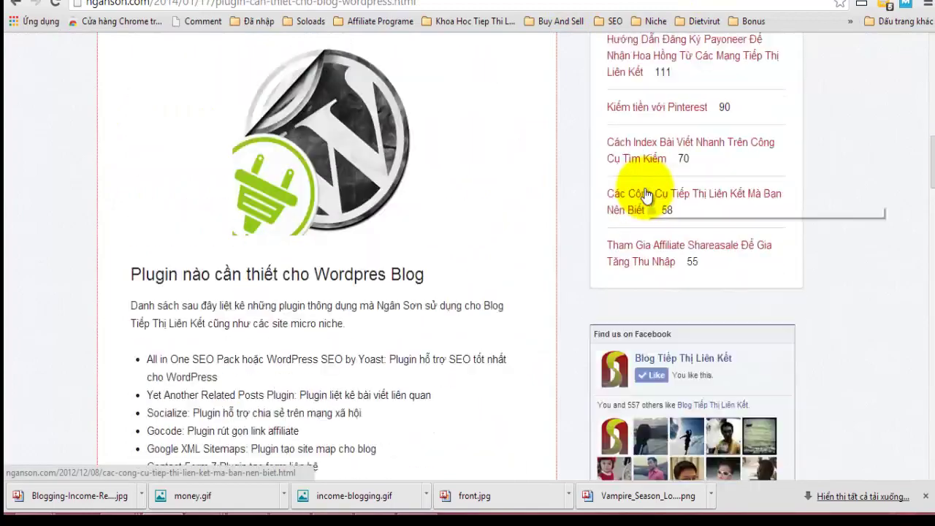
{"action": "scroll", "coordinate": [646, 191], "scroll_direction": "down", "scroll_amount": 2}
{"action": "scroll", "coordinate": [646, 189], "scroll_direction": "up", "scroll_amount": 5}
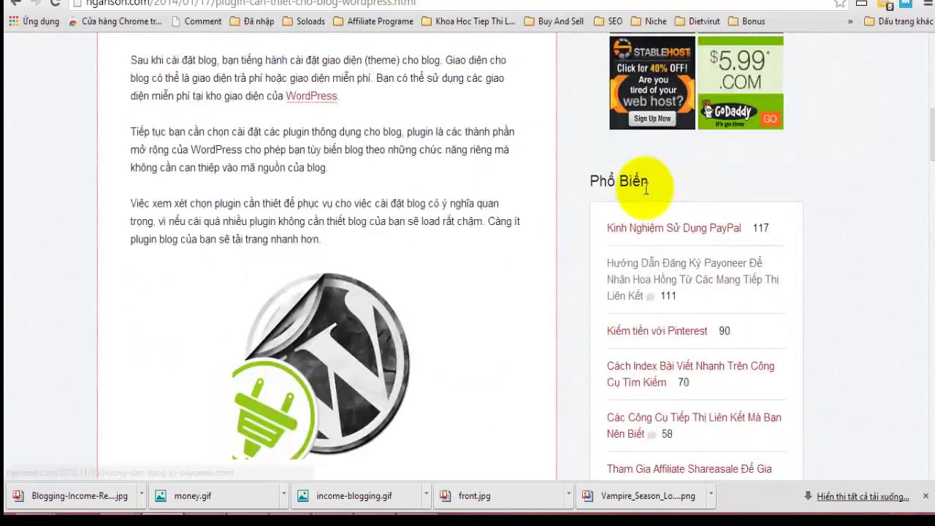
{"action": "scroll", "coordinate": [626, 194], "scroll_direction": "up", "scroll_amount": 10}
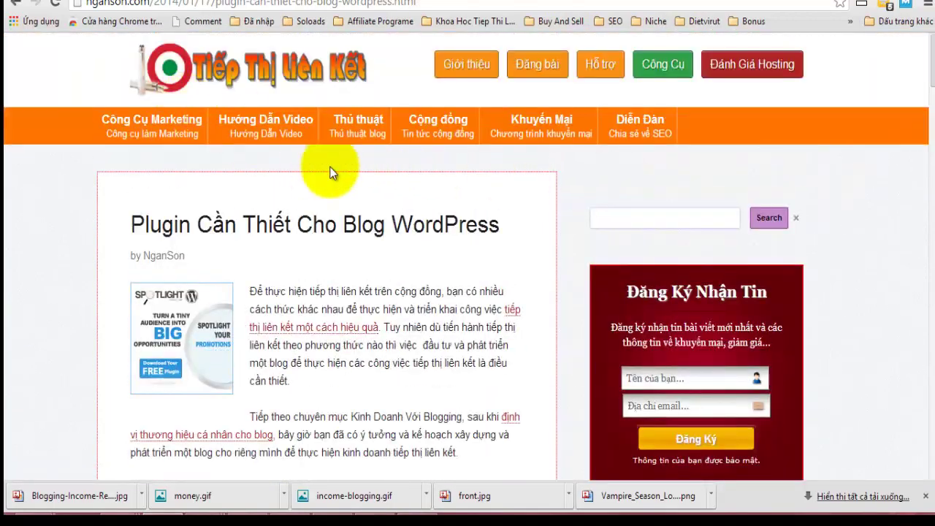
{"action": "left_click", "coordinate": [143, 3]}
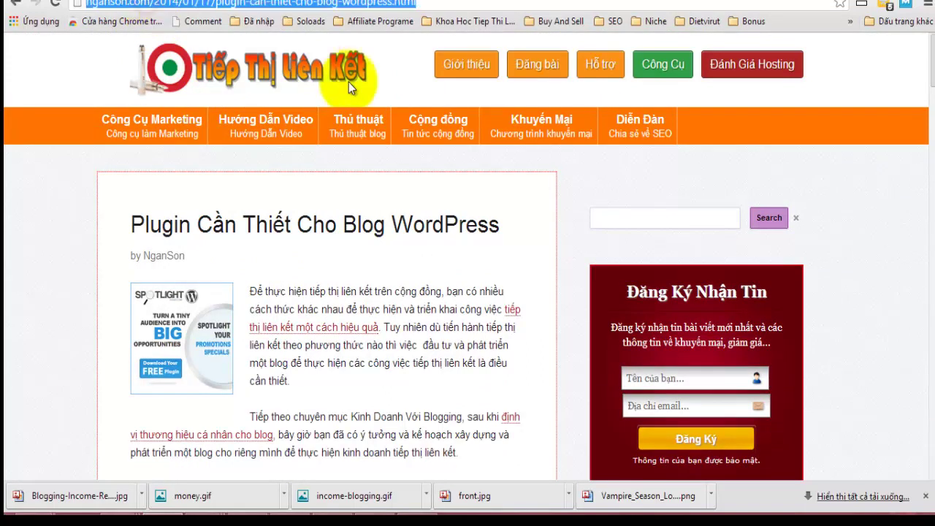
- Search the Tiếp Thị Liên Kết blog for "plugin can thiet"
{"action": "left_click", "coordinate": [642, 218]}
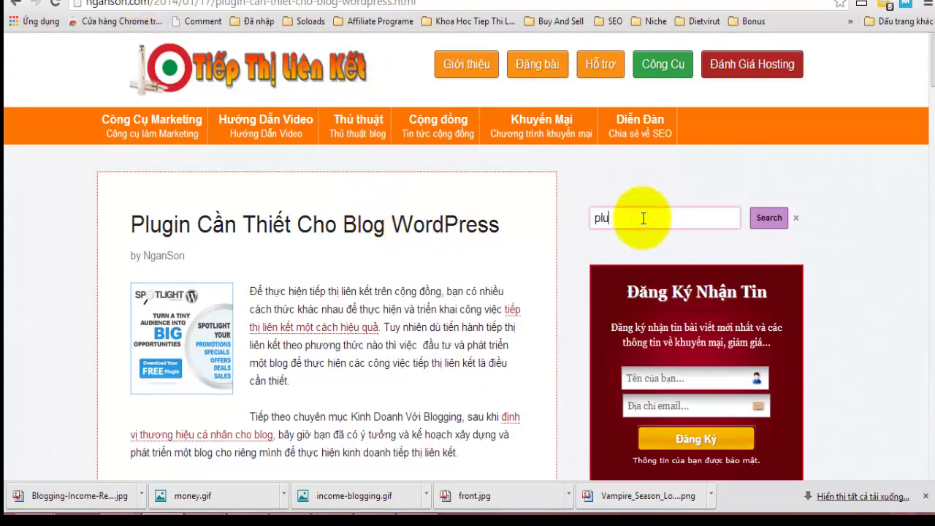
{"action": "type", "text": "plugin caanf thieets"}
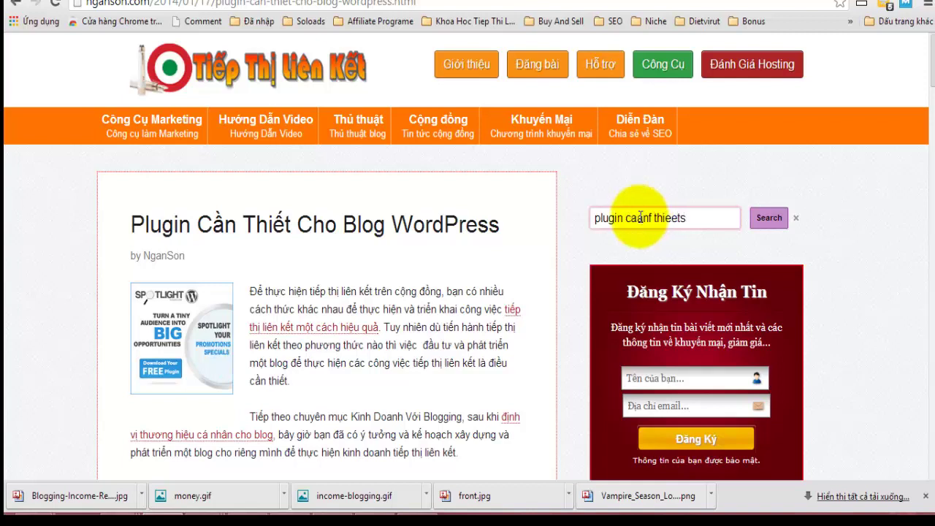
{"action": "left_click_drag", "start_coordinate": [698, 217], "coordinate": [624, 217]}
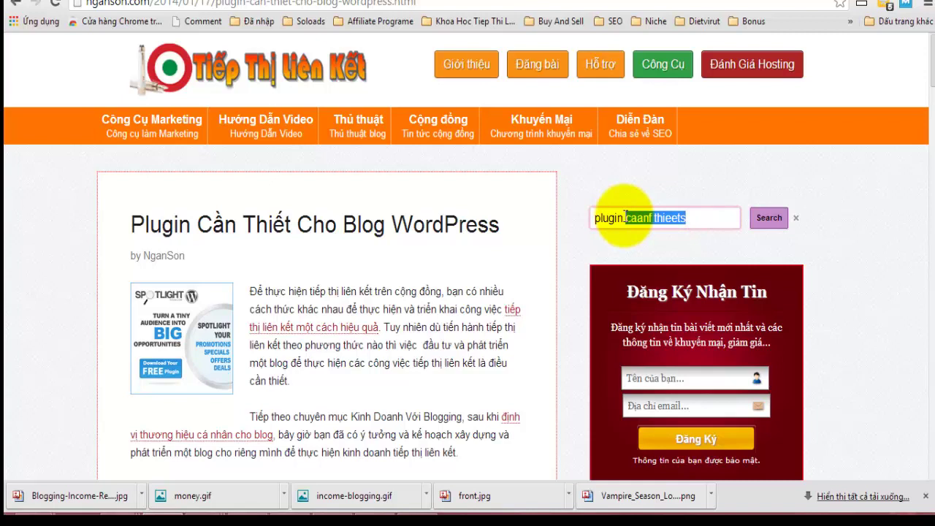
{"action": "type", "text": "ca"}
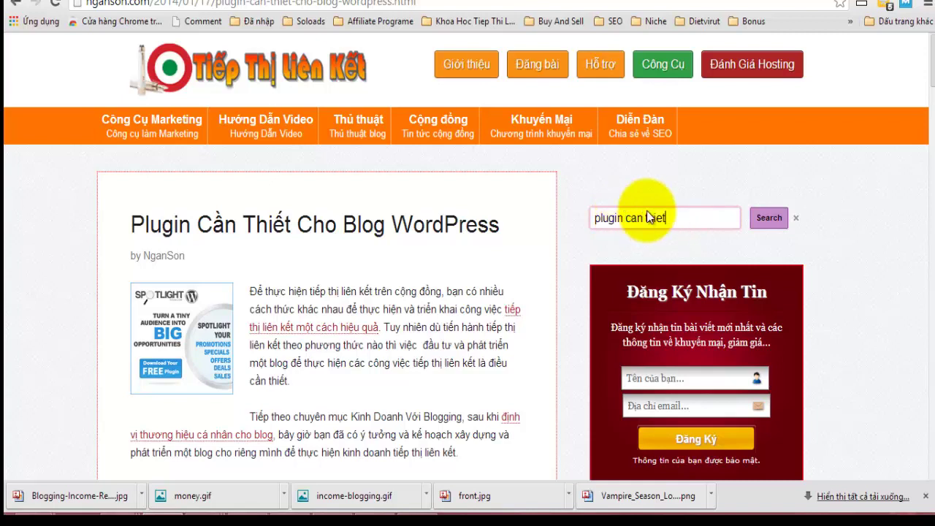
{"action": "left_click", "coordinate": [768, 218]}
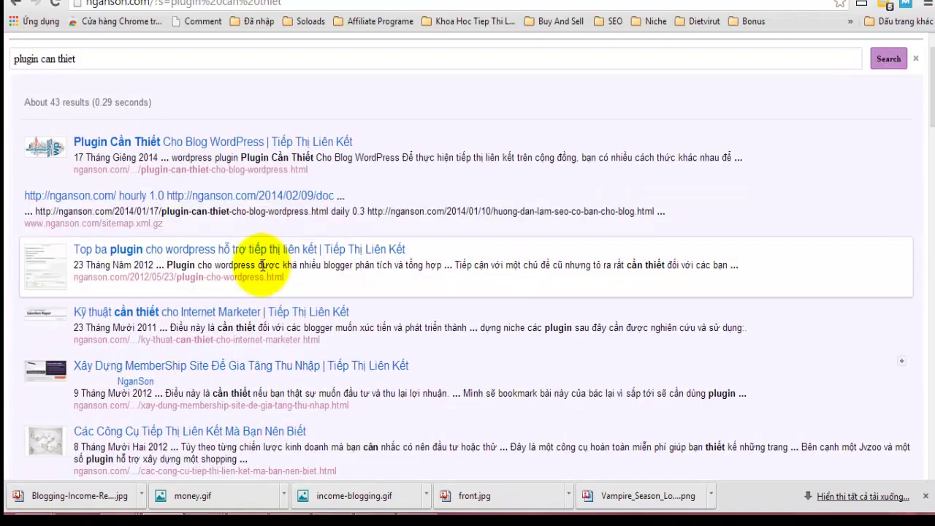
- Open the "Plugin Cần Thiết Cho Blog WordPress" search result and highlight its list of recommended plugins
{"action": "left_click", "coordinate": [112, 142]}
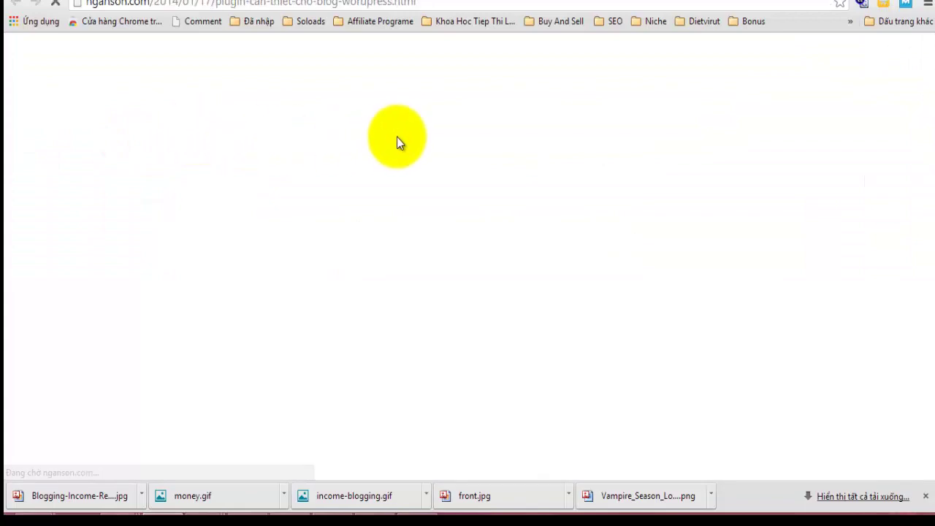
{"action": "scroll", "coordinate": [241, 379], "scroll_direction": "down", "scroll_amount": 5}
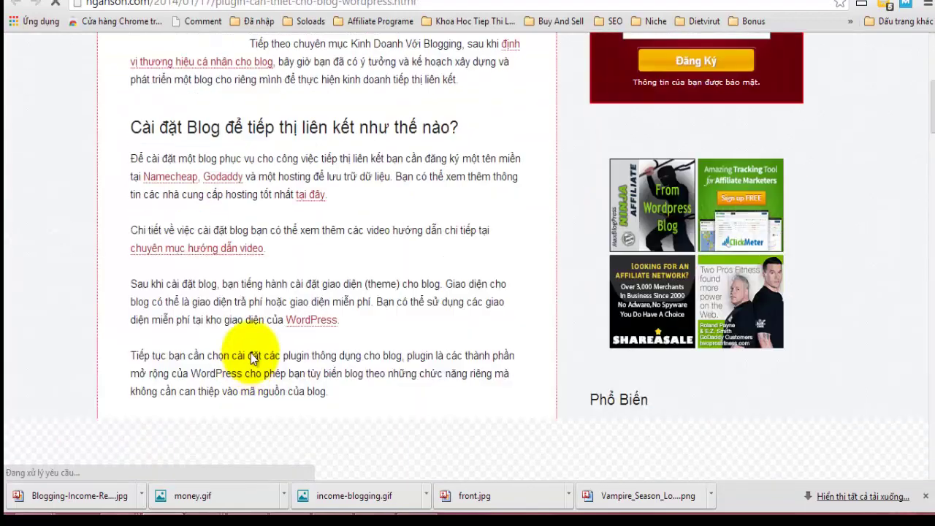
{"action": "scroll", "coordinate": [251, 356], "scroll_direction": "down", "scroll_amount": 5}
{"action": "scroll", "coordinate": [256, 354], "scroll_direction": "down", "scroll_amount": 2}
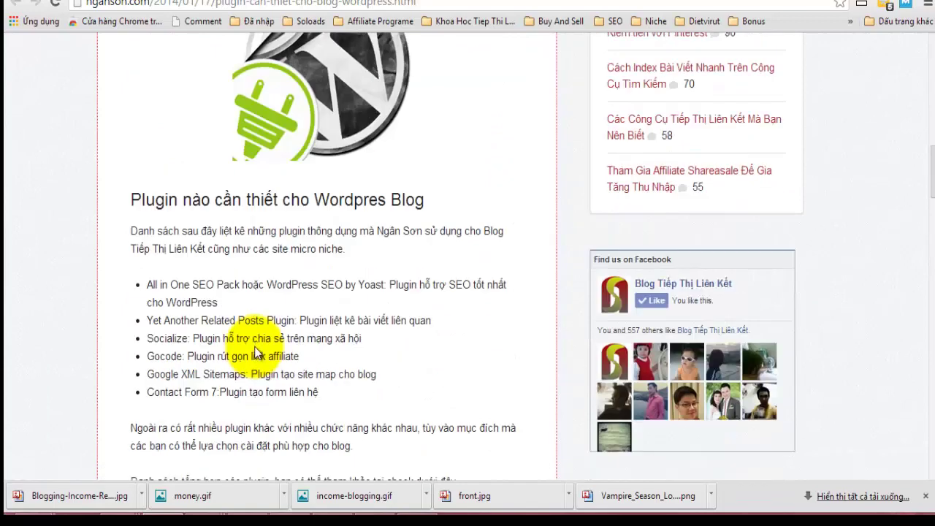
{"action": "left_click_drag", "start_coordinate": [146, 285], "coordinate": [372, 386]}
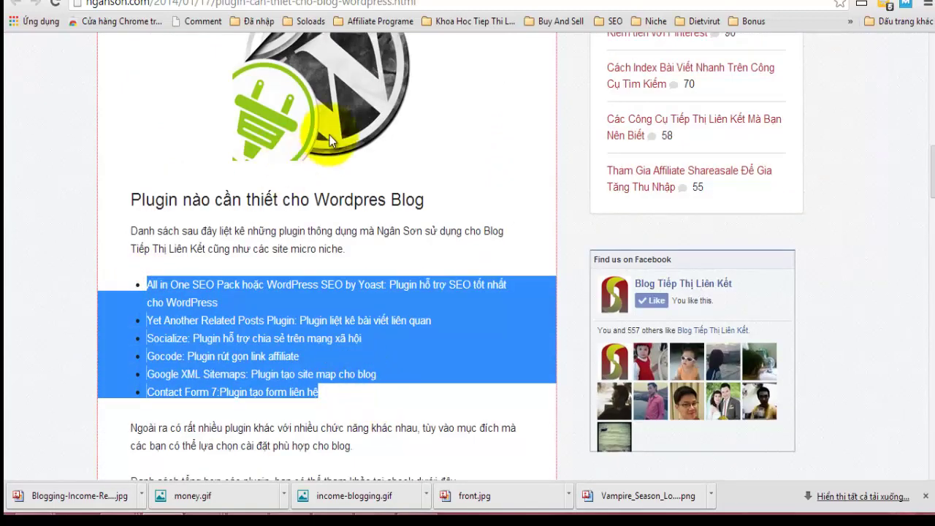
- View the new site's front page and check the website setup plan in the FreeMind mind map
{"action": "key", "text": "ctrl+Tab"}
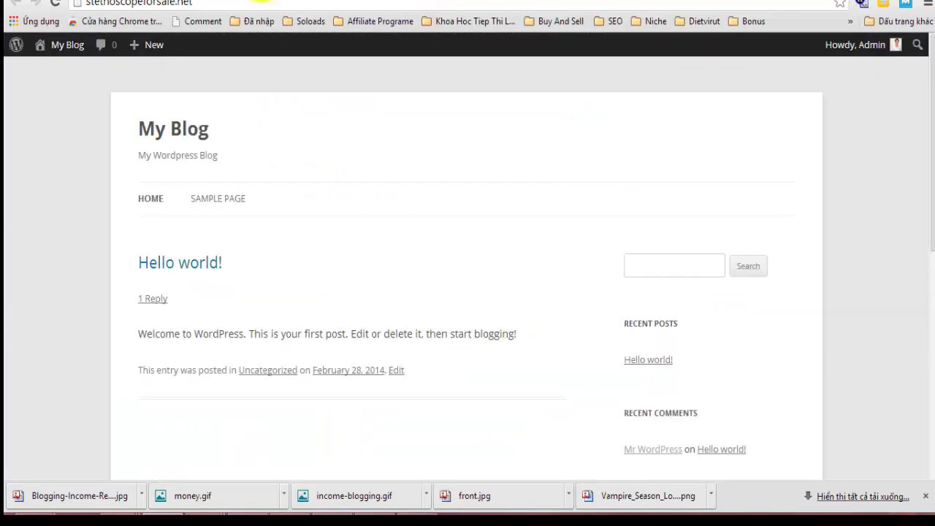
{"action": "scroll", "coordinate": [347, 130], "scroll_direction": "down", "scroll_amount": 2}
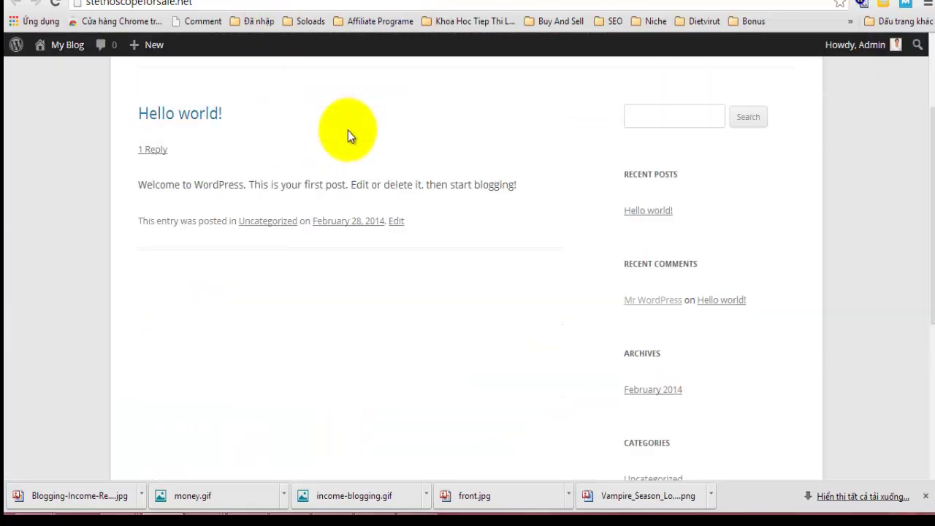
{"action": "scroll", "coordinate": [348, 130], "scroll_direction": "down", "scroll_amount": 1}
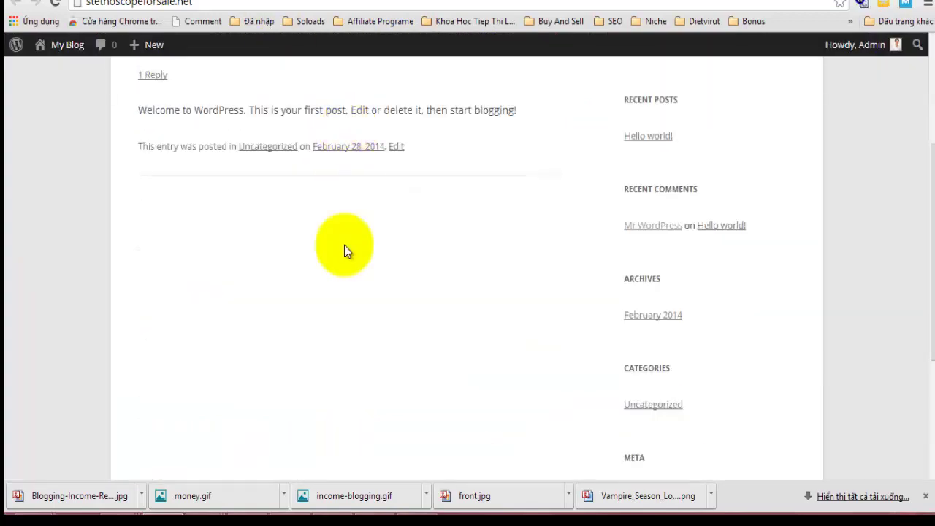
{"action": "left_click", "coordinate": [385, 511]}
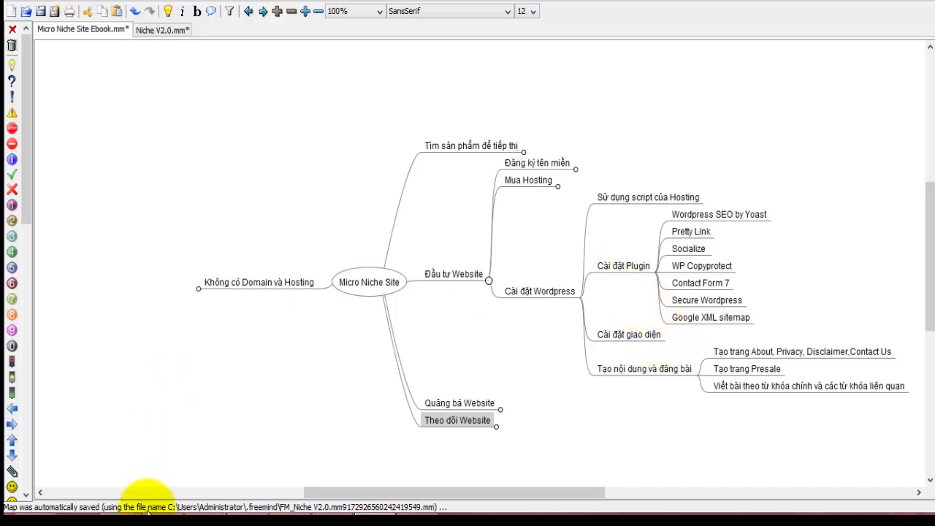
- Return to the WordPress dashboard and open the page for installing a new theme
{"action": "key", "text": "alt+Tab"}
{"action": "scroll", "coordinate": [315, 256], "scroll_direction": "up", "scroll_amount": 3}
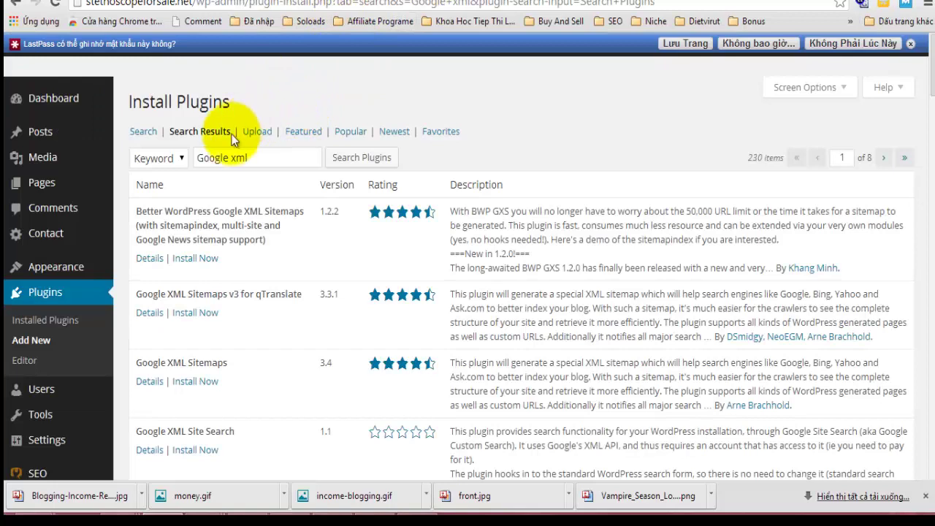
{"action": "scroll", "coordinate": [60, 425], "scroll_direction": "down", "scroll_amount": 1}
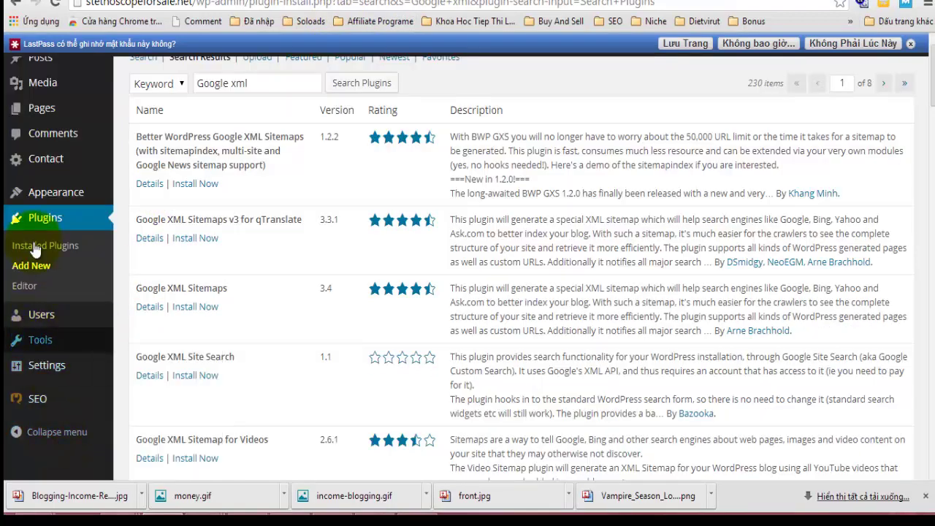
{"action": "mouse_move", "coordinate": [40, 203]}
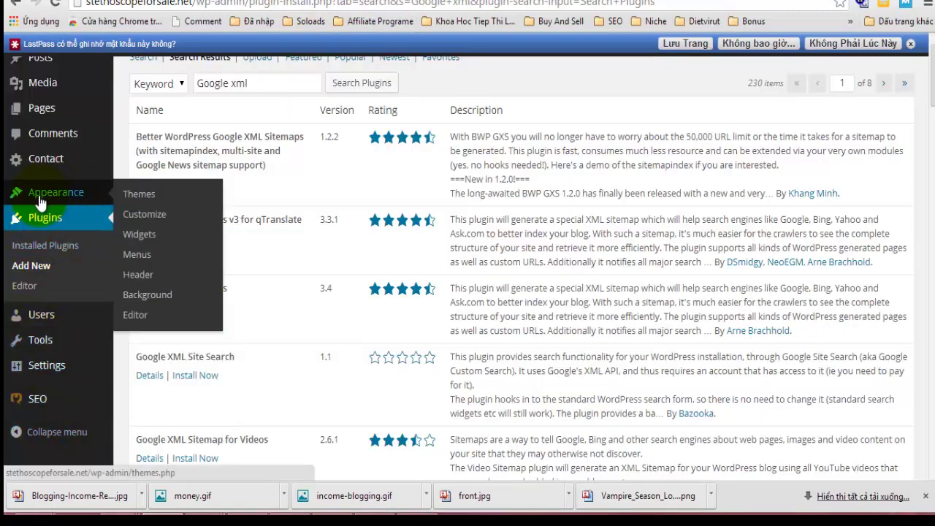
{"action": "left_click", "coordinate": [138, 203]}
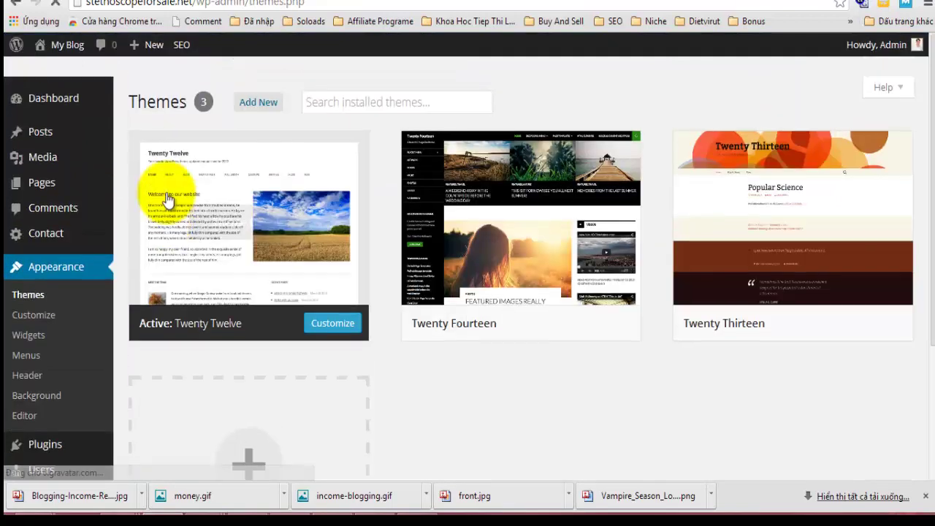
{"action": "left_click", "coordinate": [258, 103]}
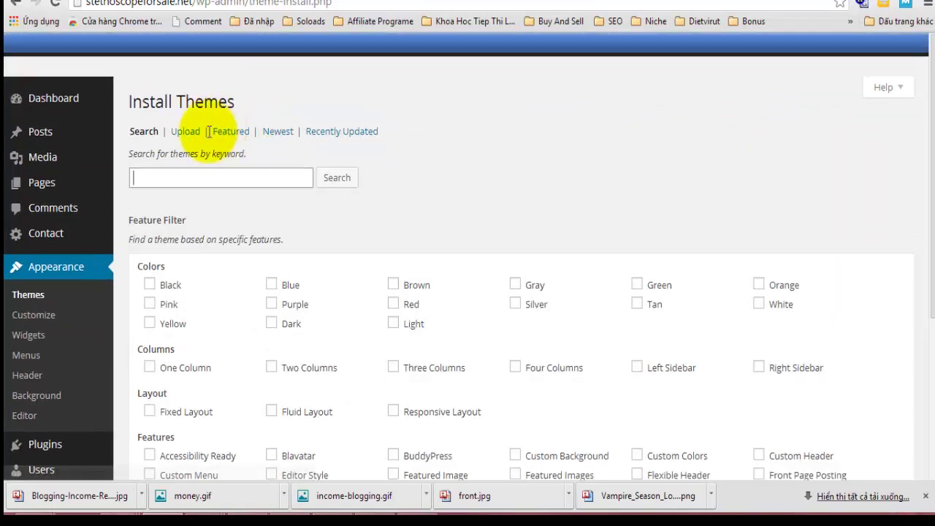
- Open the theme upload option and look through the themes already installed on the site
{"action": "left_click", "coordinate": [197, 134]}
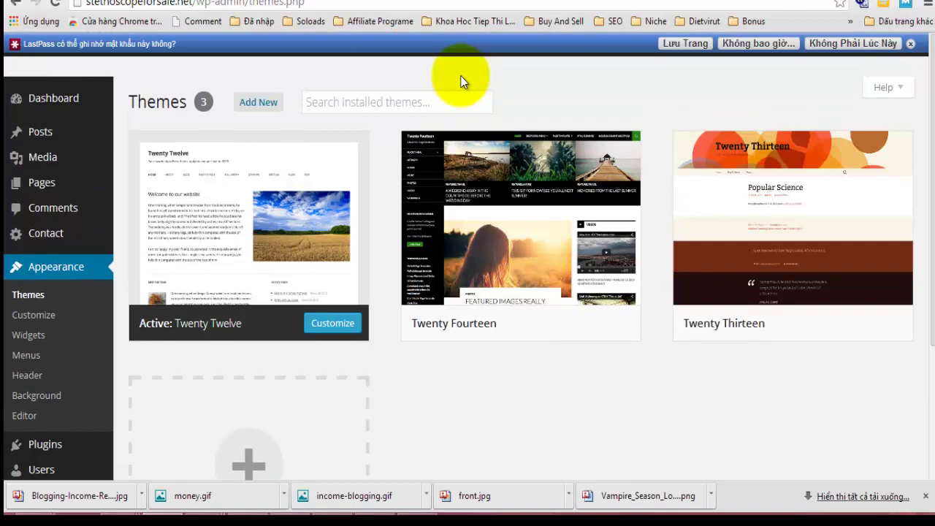
{"action": "mouse_move", "coordinate": [542, 168]}
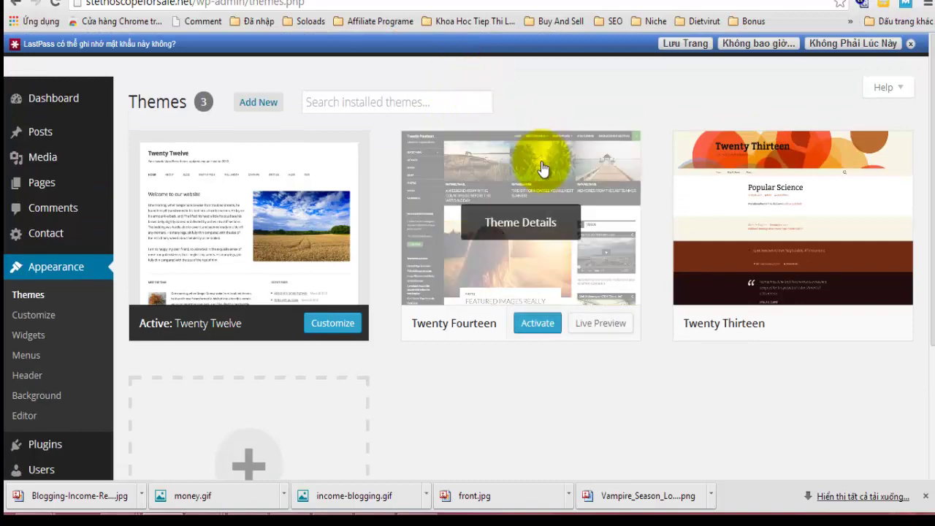
{"action": "scroll", "coordinate": [544, 173], "scroll_direction": "down", "scroll_amount": 3}
{"action": "scroll", "coordinate": [542, 179], "scroll_direction": "up", "scroll_amount": 3}
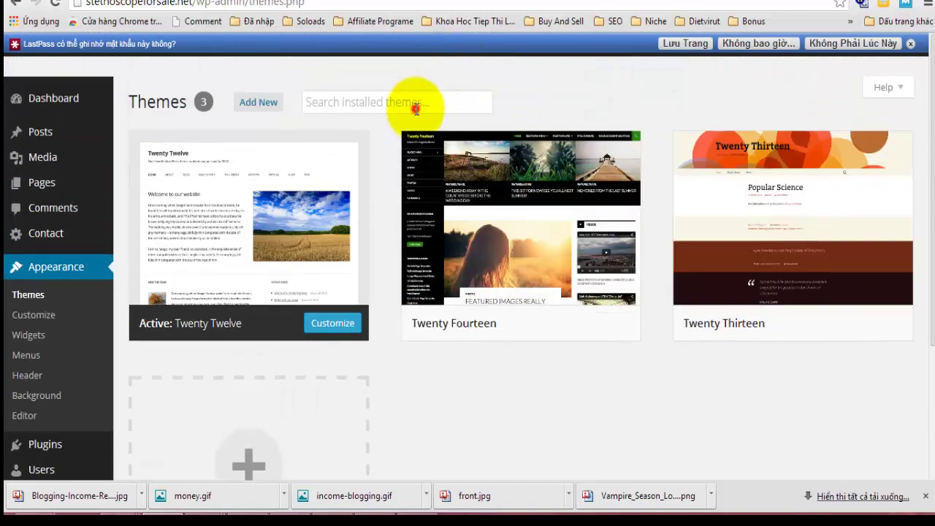
- Return to the theme installation page and examine the feature filter options for colors, columns, layout, features and subject
{"action": "left_click", "coordinate": [253, 107]}
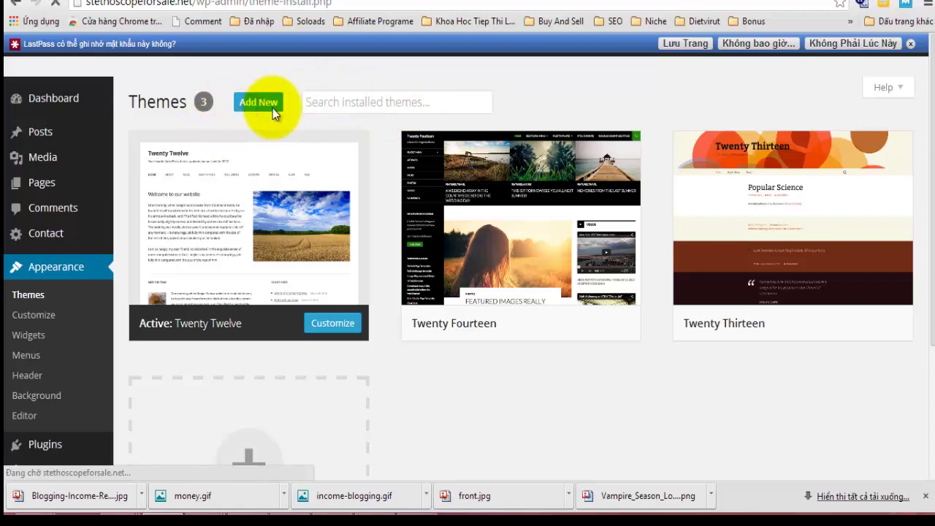
{"action": "scroll", "coordinate": [336, 124], "scroll_direction": "down", "scroll_amount": 2}
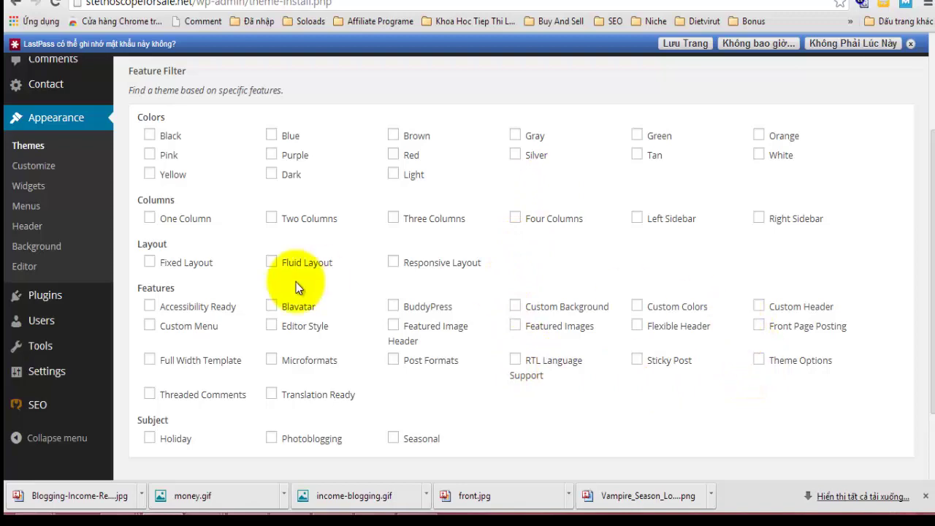
{"action": "scroll", "coordinate": [250, 246], "scroll_direction": "up", "scroll_amount": 1}
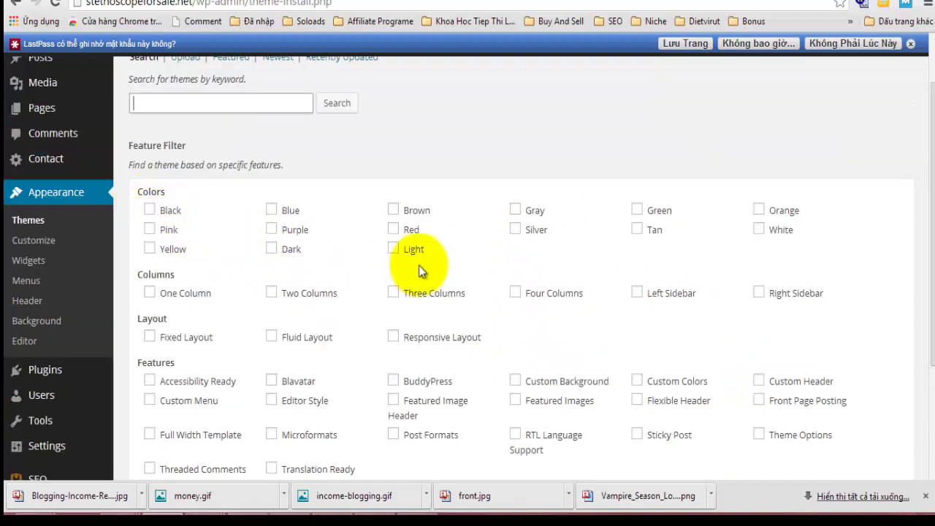
{"action": "scroll", "coordinate": [156, 347], "scroll_direction": "down", "scroll_amount": 2}
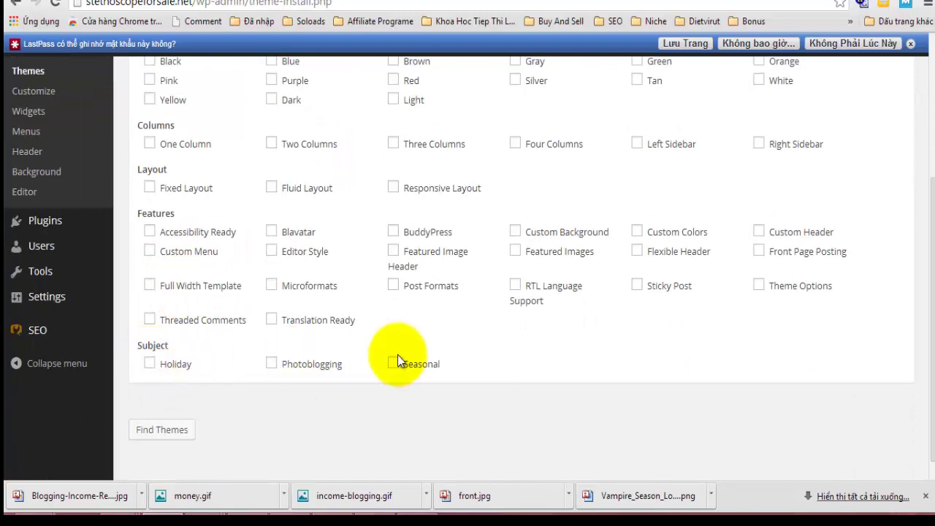
{"action": "scroll", "coordinate": [516, 286], "scroll_direction": "up", "scroll_amount": 1}
{"action": "scroll", "coordinate": [517, 286], "scroll_direction": "up", "scroll_amount": 2}
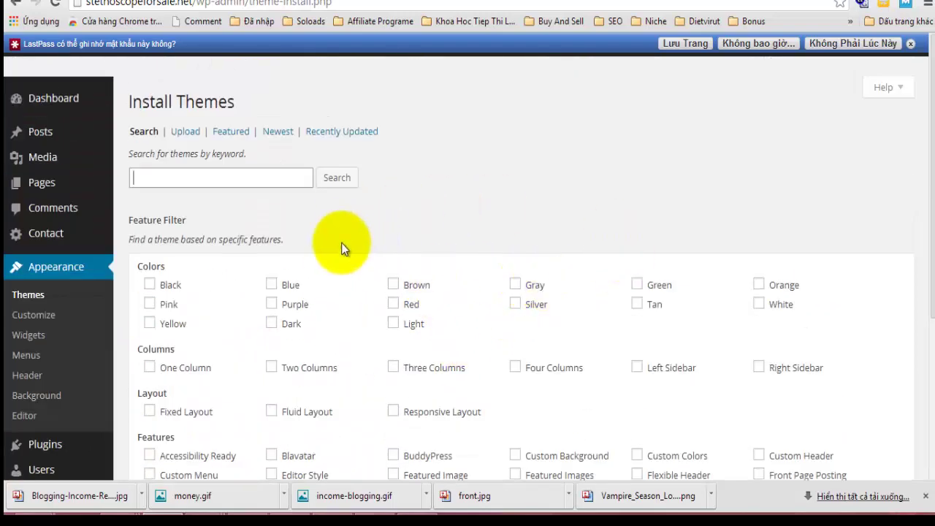
{"action": "scroll", "coordinate": [541, 233], "scroll_direction": "down", "scroll_amount": 2}
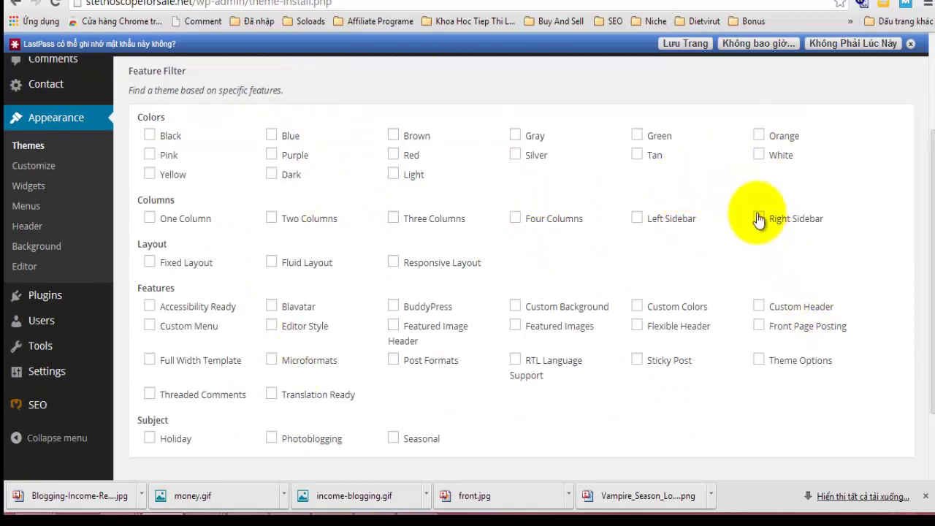
{"action": "scroll", "coordinate": [284, 333], "scroll_direction": "down", "scroll_amount": 2}
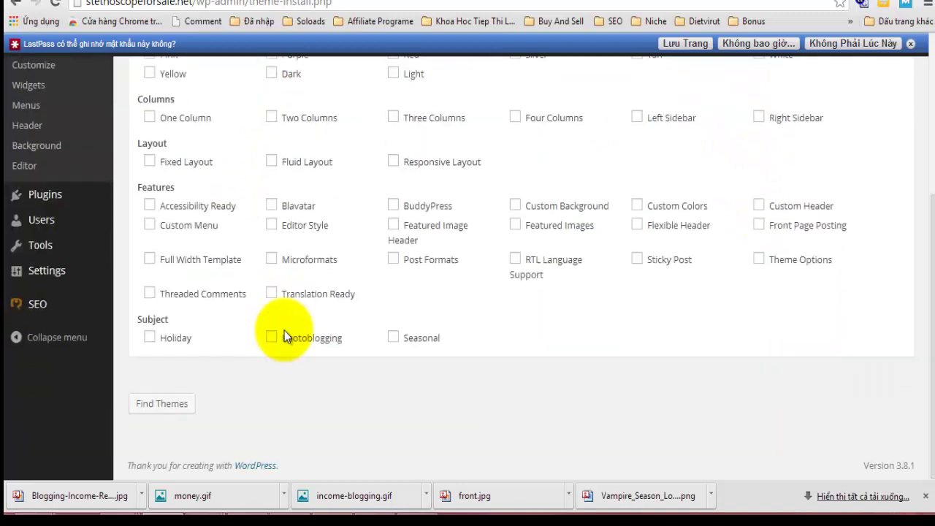
{"action": "scroll", "coordinate": [285, 330], "scroll_direction": "up", "scroll_amount": 1}
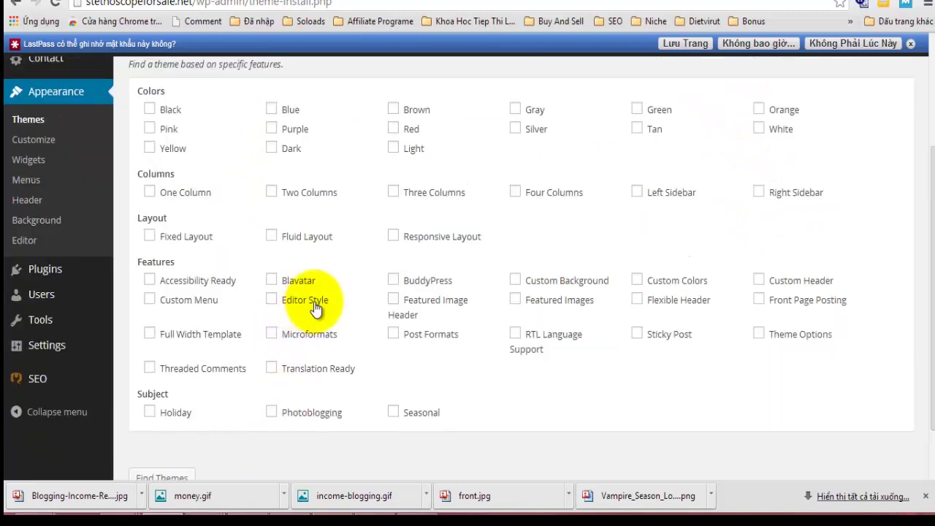
- Check the planned content pages in the FreeMind mind map and return to the WordPress dashboard
{"action": "key", "text": "alt+Tab"}
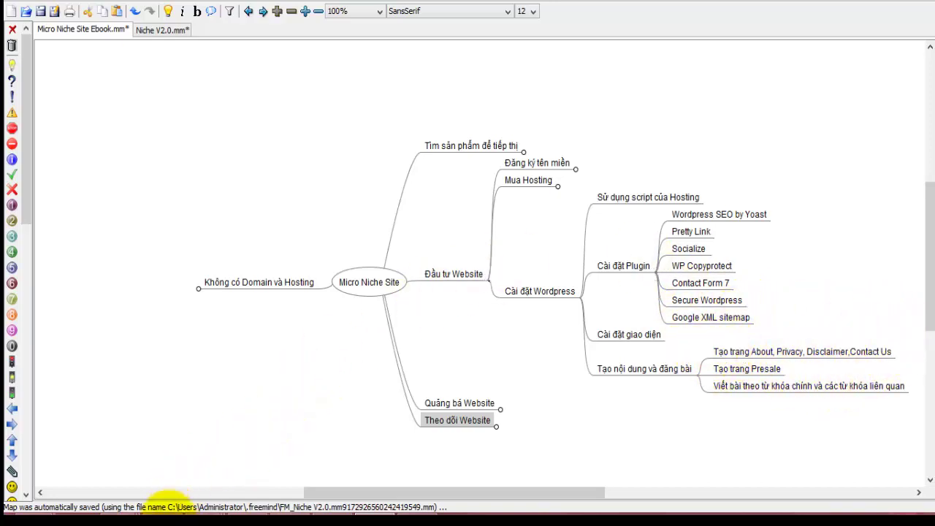
{"action": "left_click", "coordinate": [178, 513]}
{"action": "scroll", "coordinate": [146, 256], "scroll_direction": "up", "scroll_amount": 2}
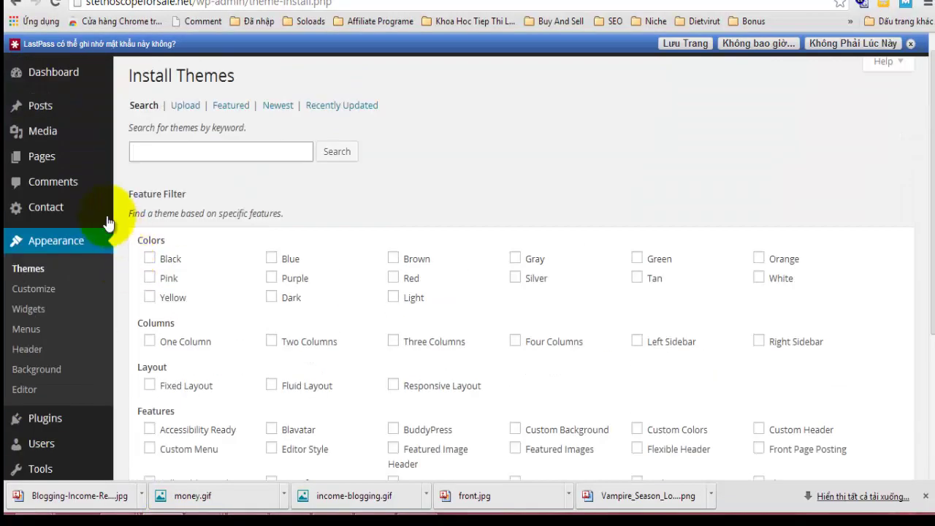
- Create a new page titled "About Us"
{"action": "mouse_move", "coordinate": [60, 168]}
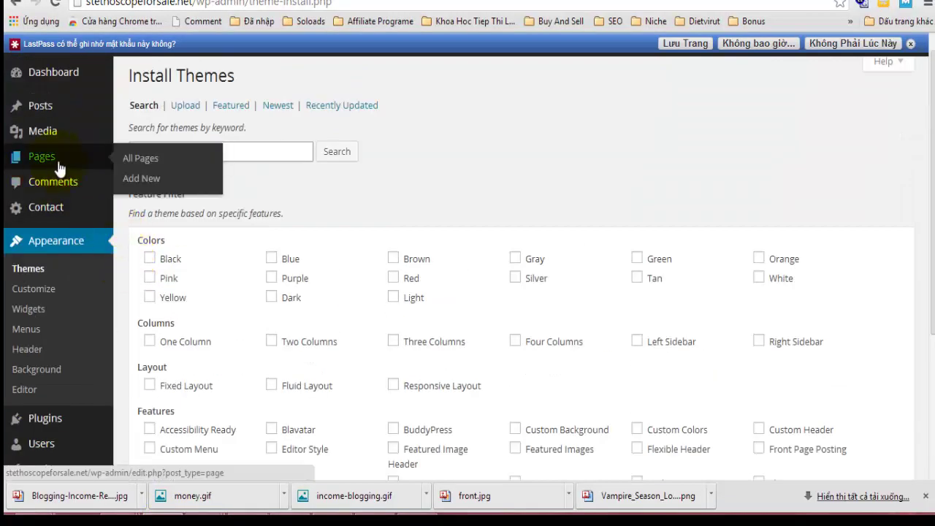
{"action": "left_click", "coordinate": [151, 183]}
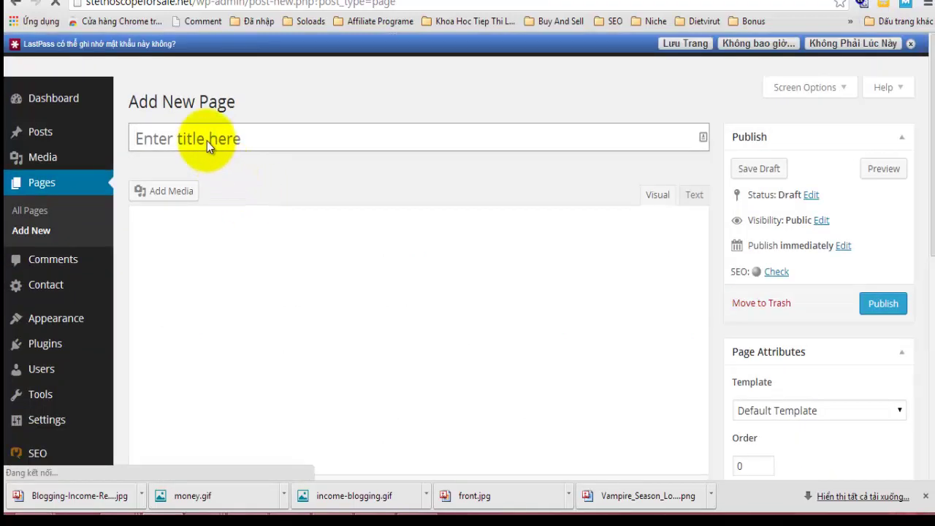
{"action": "left_click", "coordinate": [207, 132]}
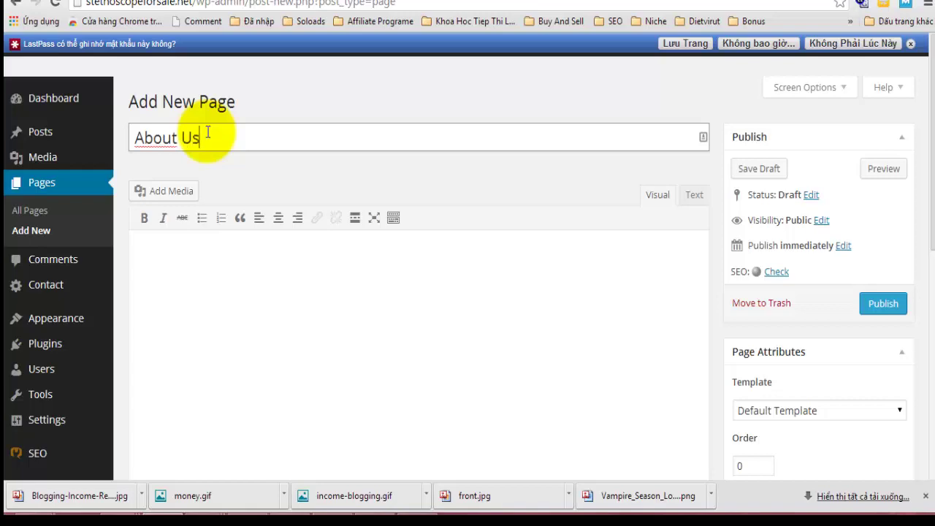
- Set Meta Robots Follow to Nofollow in the page's advanced WordPress SEO by Yoast settings, leaving Meta Robots Advanced at None
{"action": "scroll", "coordinate": [597, 287], "scroll_direction": "down", "scroll_amount": 5}
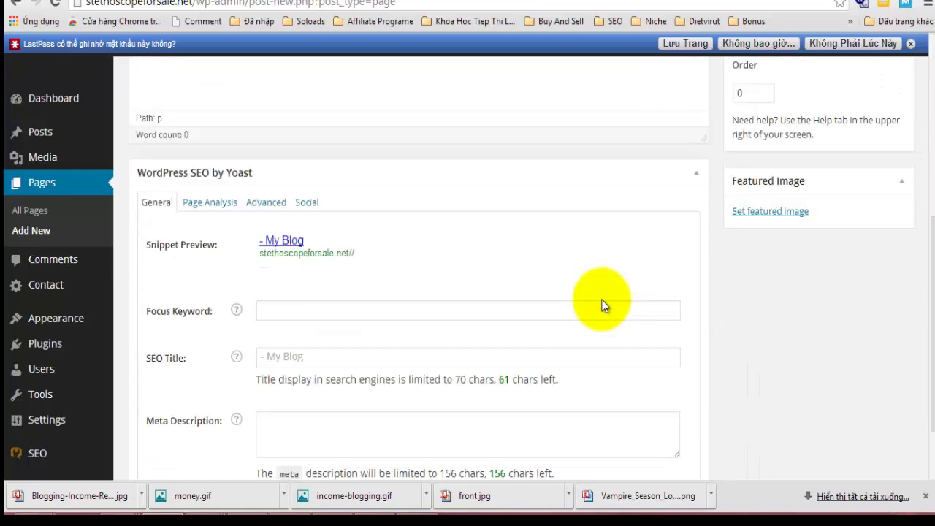
{"action": "scroll", "coordinate": [602, 304], "scroll_direction": "down", "scroll_amount": 2}
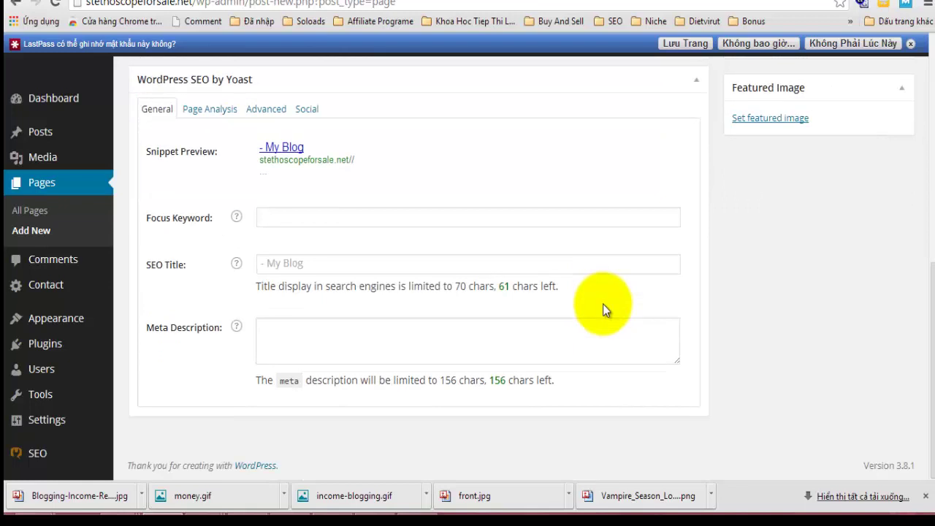
{"action": "scroll", "coordinate": [602, 304], "scroll_direction": "up", "scroll_amount": 2}
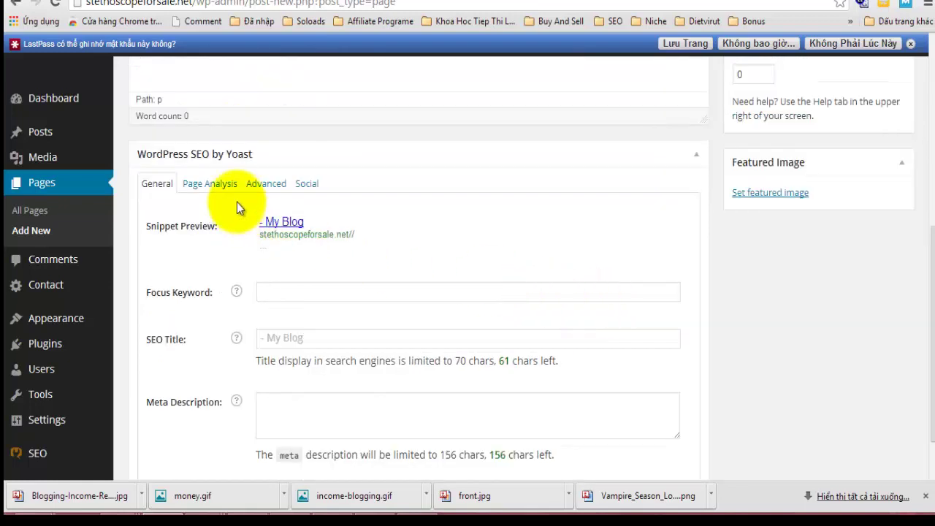
{"action": "left_click", "coordinate": [265, 184]}
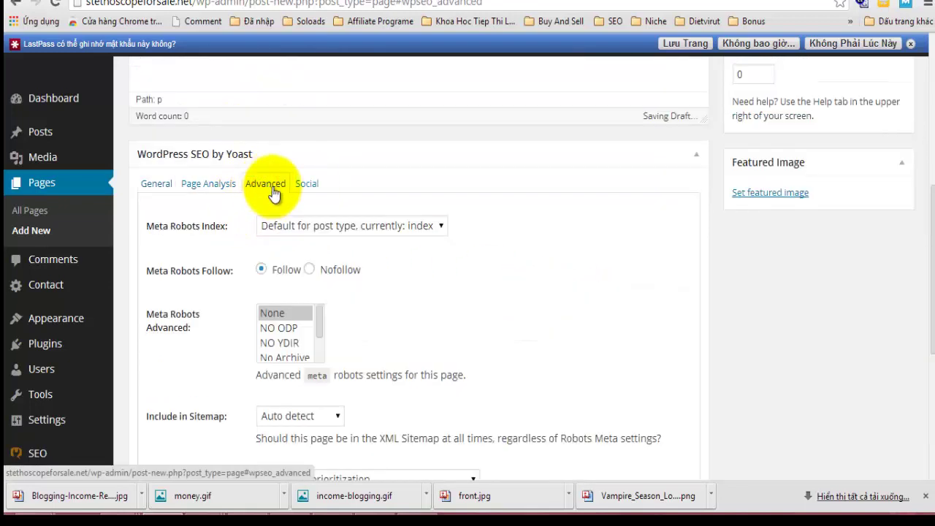
{"action": "left_click", "coordinate": [309, 269]}
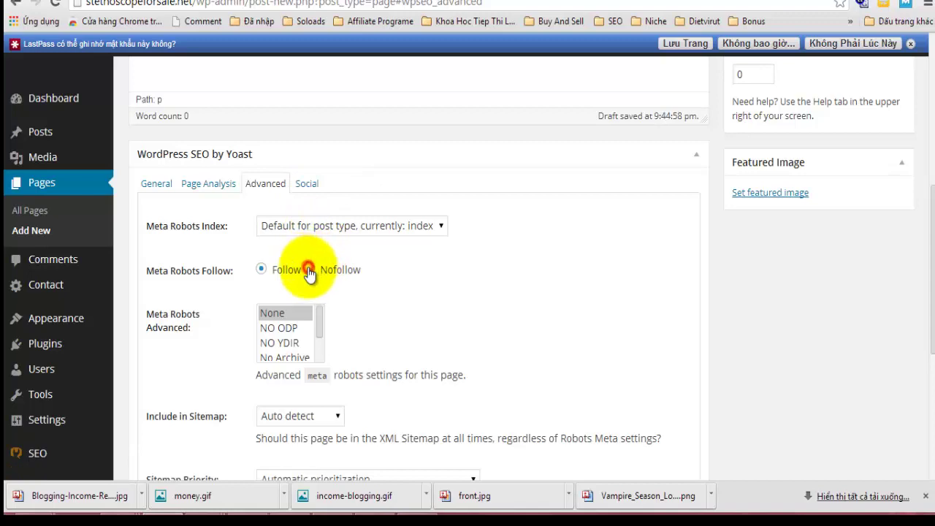
{"action": "scroll", "coordinate": [322, 290], "scroll_direction": "down", "scroll_amount": 3}
{"action": "scroll", "coordinate": [322, 183], "scroll_direction": "down", "scroll_amount": 1}
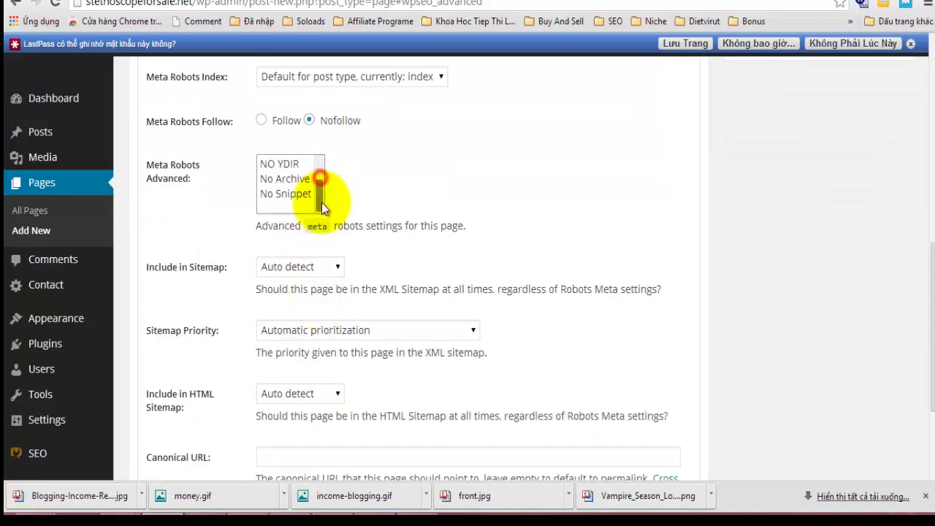
{"action": "scroll", "coordinate": [307, 189], "scroll_direction": "up", "scroll_amount": 3}
{"action": "scroll", "coordinate": [309, 194], "scroll_direction": "down", "scroll_amount": 1}
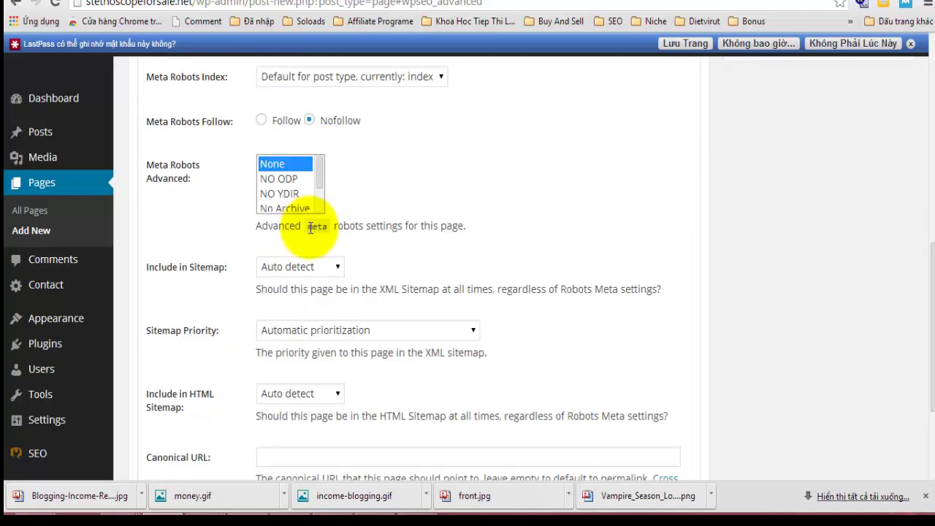
- Set both Include in Sitemap and Include in HTML Sitemap to "Never include" for the page
{"action": "left_click", "coordinate": [337, 270]}
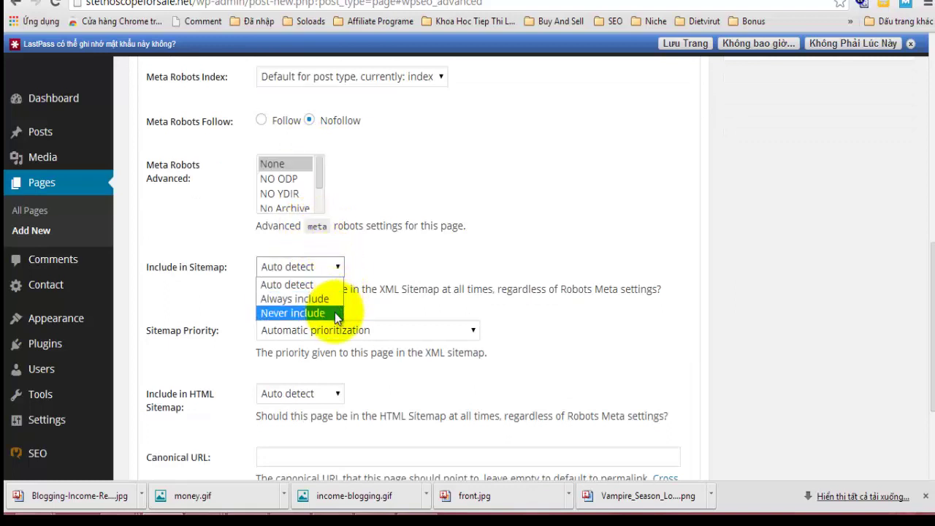
{"action": "left_click", "coordinate": [334, 312]}
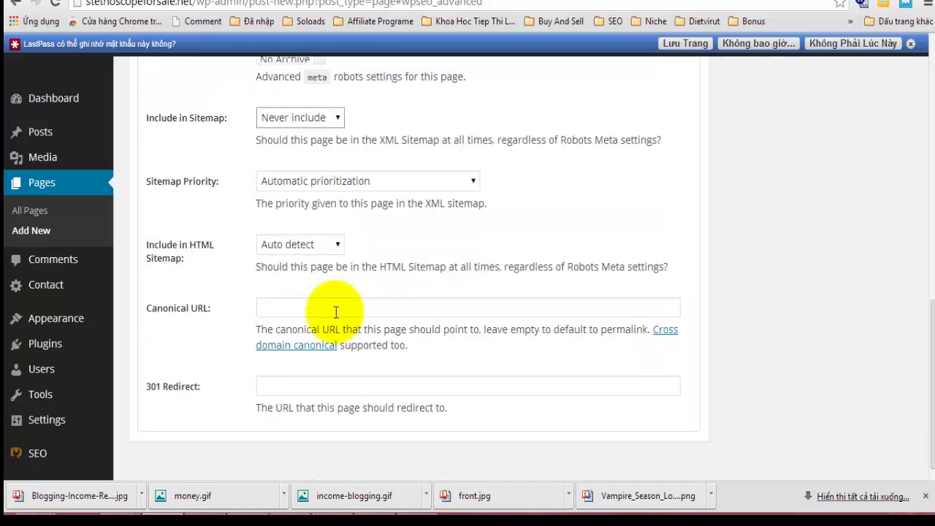
{"action": "left_click", "coordinate": [333, 246]}
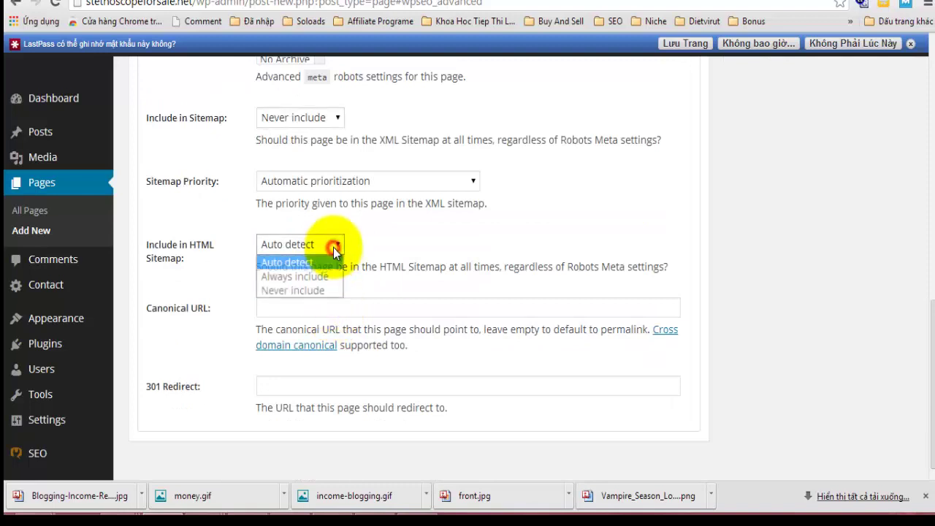
{"action": "left_click", "coordinate": [322, 291]}
{"action": "scroll", "coordinate": [376, 272], "scroll_direction": "down", "scroll_amount": 1}
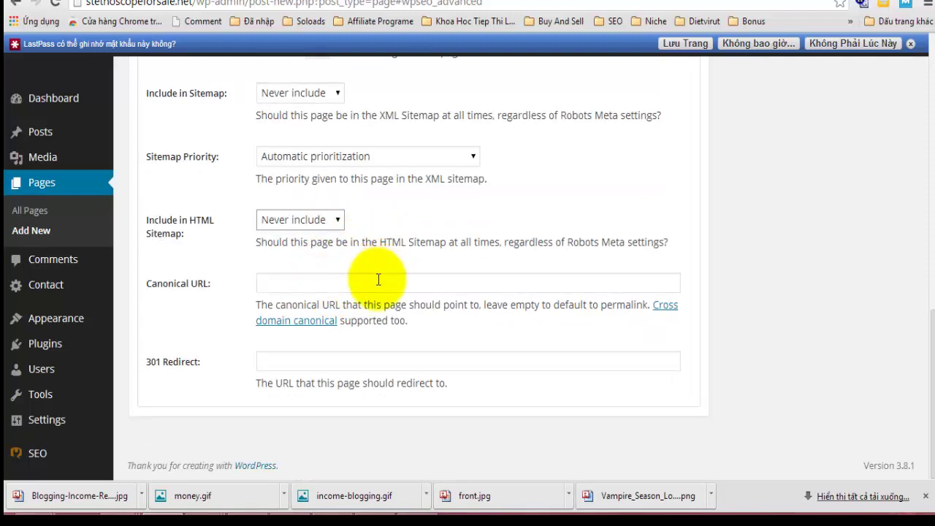
- Publish the About Us page and start another new page
{"action": "scroll", "coordinate": [665, 401], "scroll_direction": "up", "scroll_amount": 10}
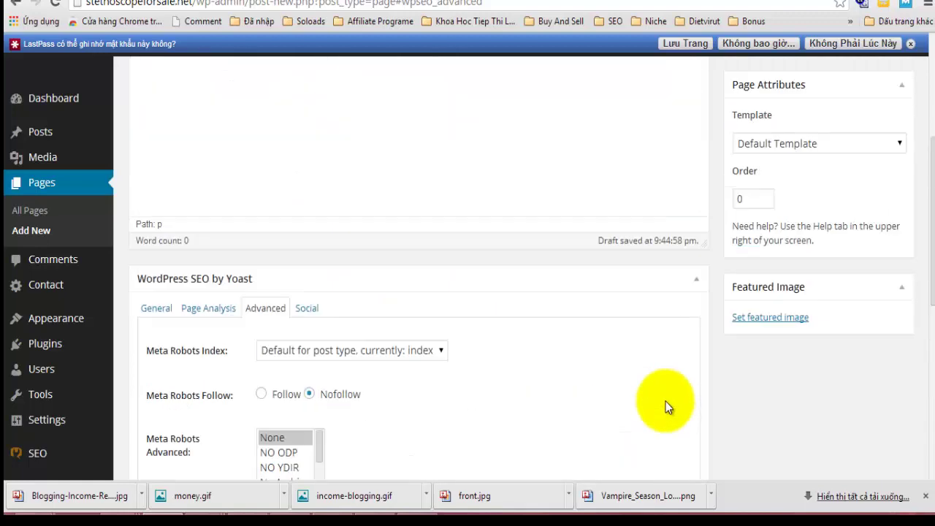
{"action": "scroll", "coordinate": [664, 400], "scroll_direction": "down", "scroll_amount": 1}
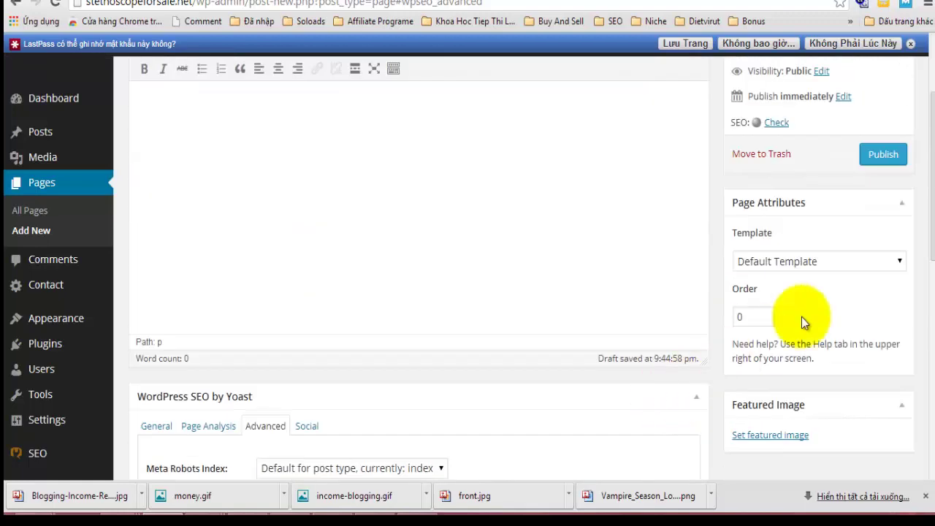
{"action": "scroll", "coordinate": [803, 342], "scroll_direction": "up", "scroll_amount": 3}
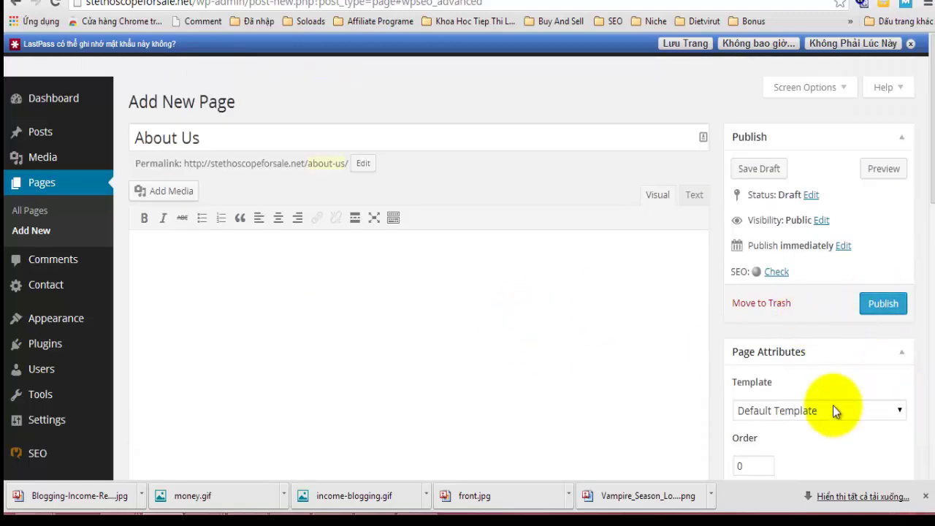
{"action": "left_click", "coordinate": [880, 307]}
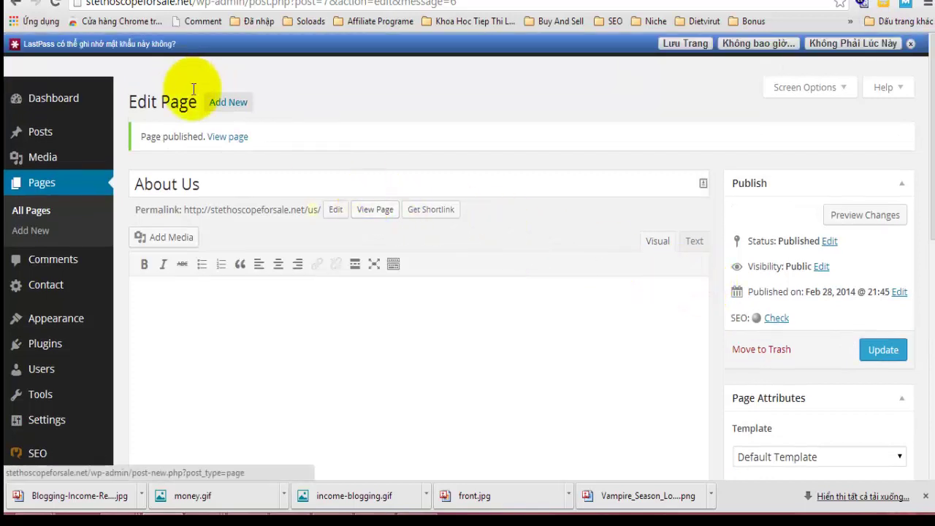
{"action": "left_click", "coordinate": [238, 102]}
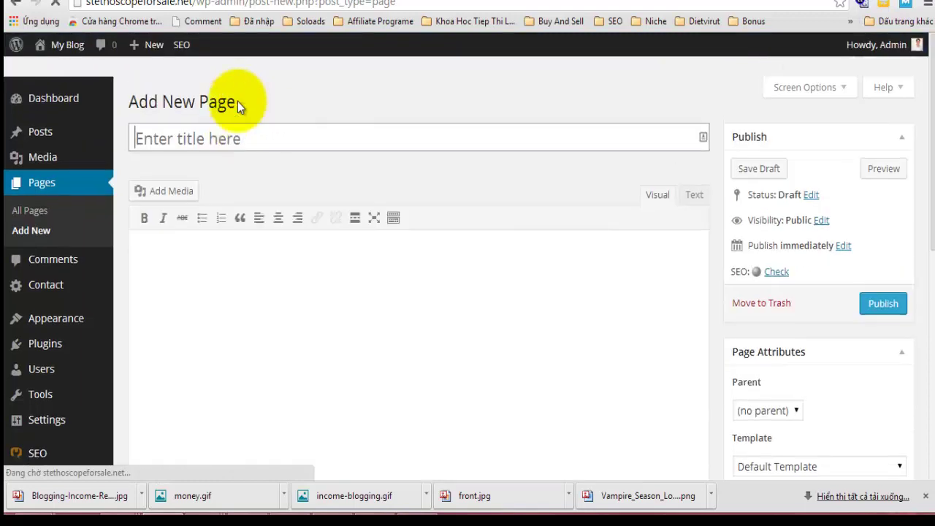
- Check the list of required pages in the FreeMind mind map and return to the blank new page
{"action": "key", "text": "F10"}
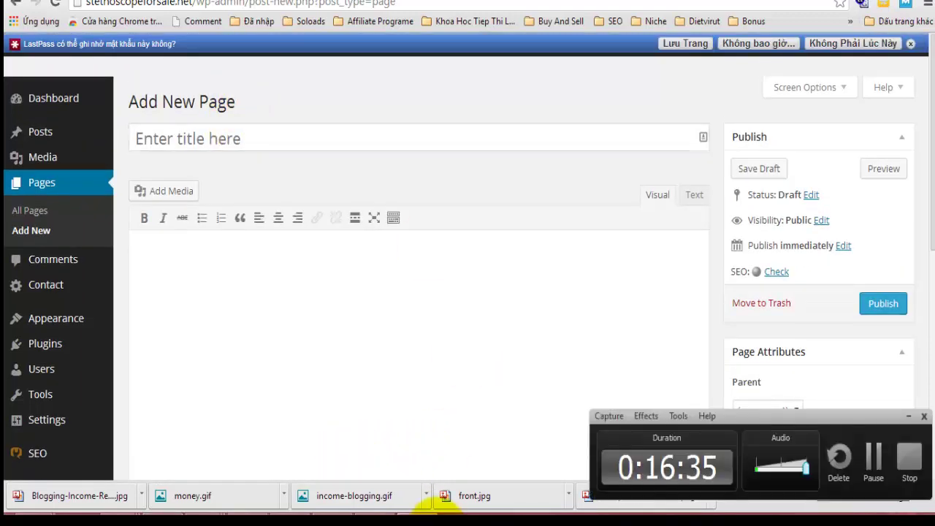
{"action": "left_click", "coordinate": [372, 511]}
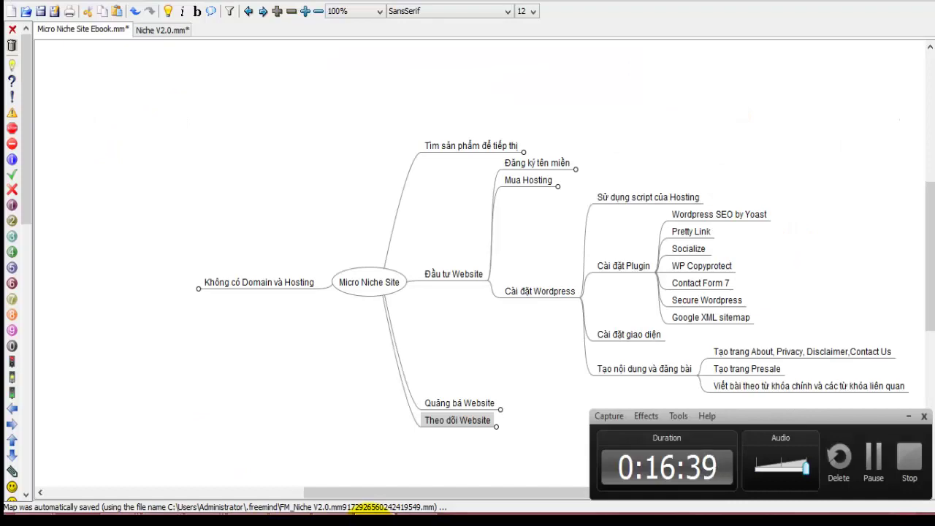
{"action": "left_click", "coordinate": [373, 509]}
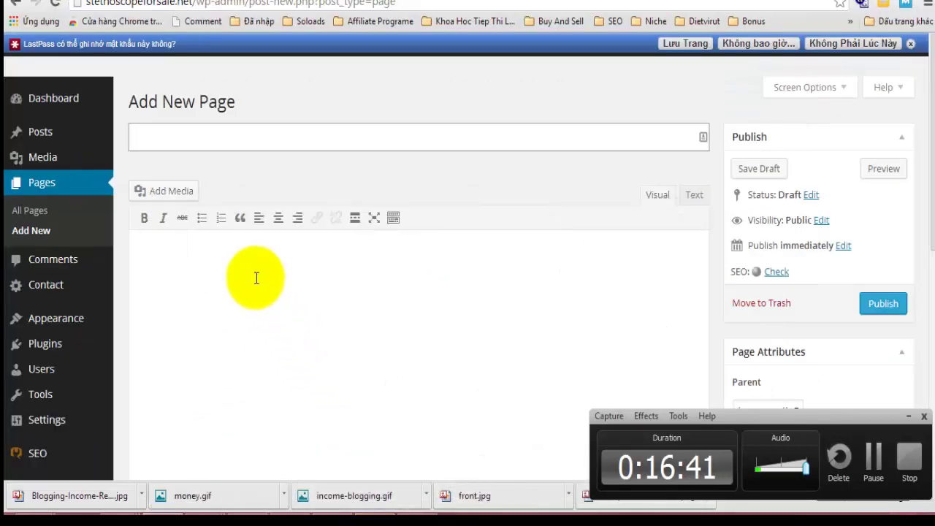
- Title the new page "Privacy" and set Meta Robots Follow to Nofollow in its advanced WordPress SEO by Yoast settings
{"action": "left_click", "coordinate": [199, 143]}
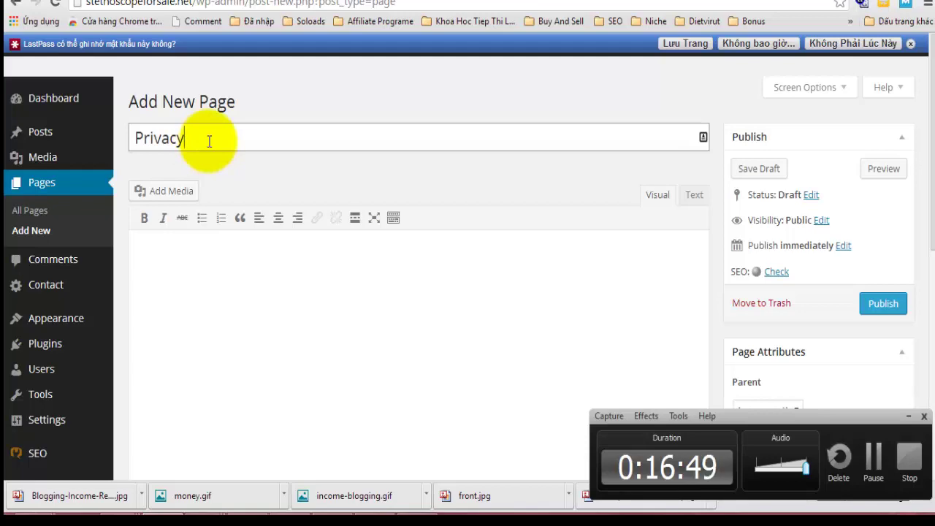
{"action": "left_click", "coordinate": [292, 272]}
{"action": "scroll", "coordinate": [293, 271], "scroll_direction": "down", "scroll_amount": 6}
{"action": "scroll", "coordinate": [292, 271], "scroll_direction": "up", "scroll_amount": 1}
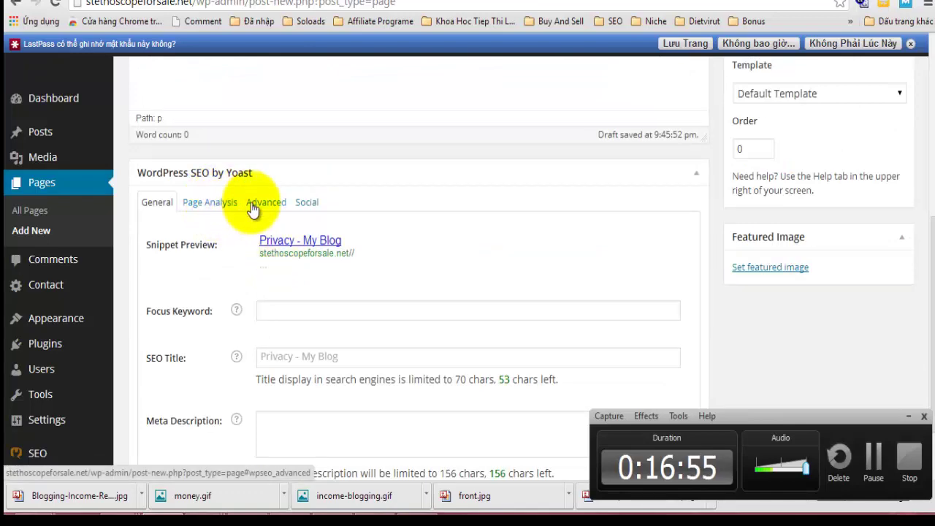
{"action": "scroll", "coordinate": [496, 318], "scroll_direction": "down", "scroll_amount": 1}
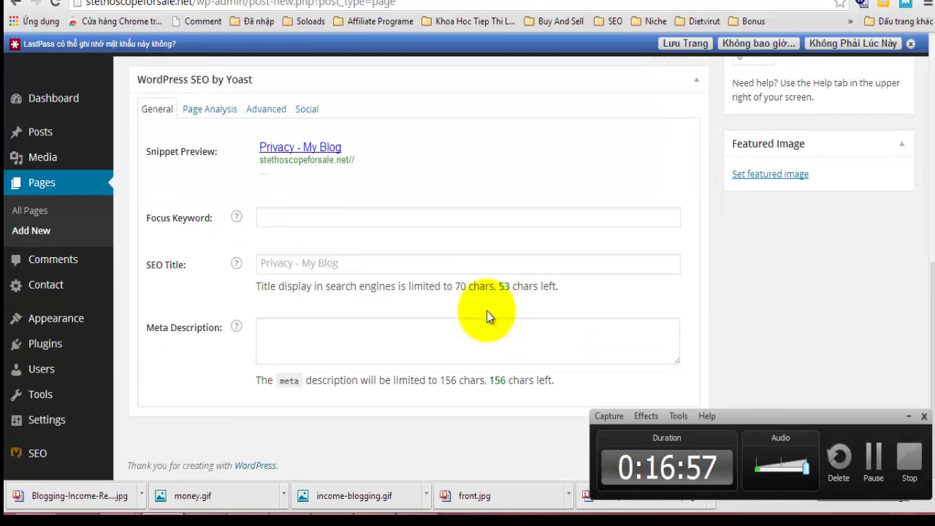
{"action": "scroll", "coordinate": [434, 306], "scroll_direction": "up", "scroll_amount": 4}
{"action": "scroll", "coordinate": [430, 317], "scroll_direction": "down", "scroll_amount": 3}
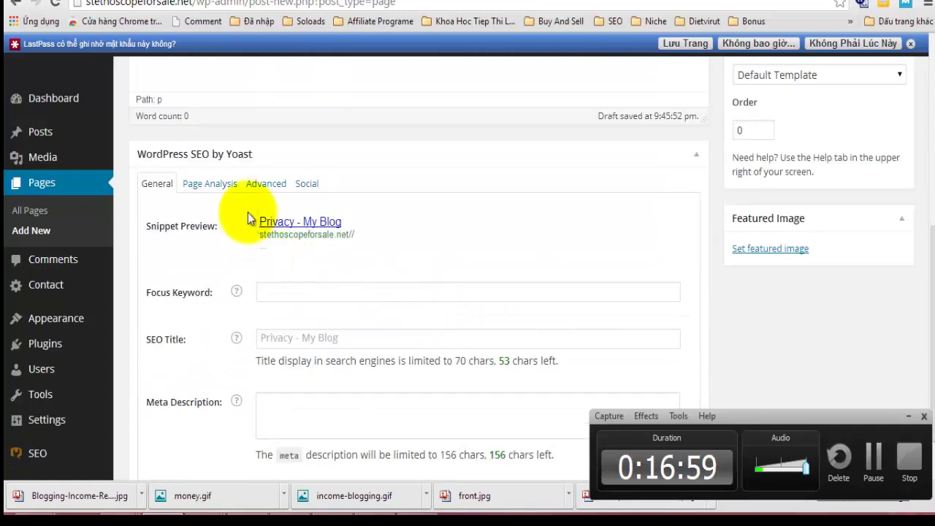
{"action": "left_click", "coordinate": [269, 184]}
{"action": "scroll", "coordinate": [285, 226], "scroll_direction": "down", "scroll_amount": 1}
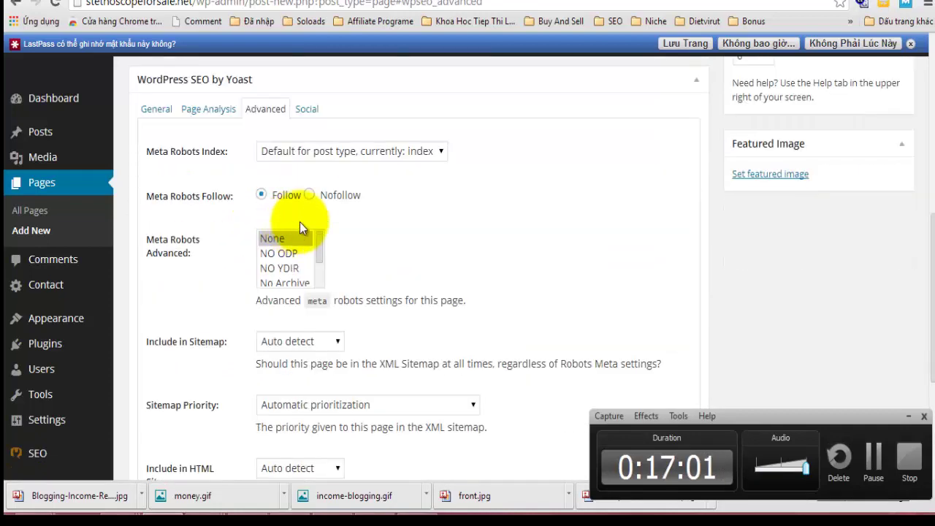
{"action": "left_click", "coordinate": [309, 195]}
- Set both Include in Sitemap and Include in HTML Sitemap to "Never include" for the Privacy page
{"action": "left_click", "coordinate": [334, 343]}
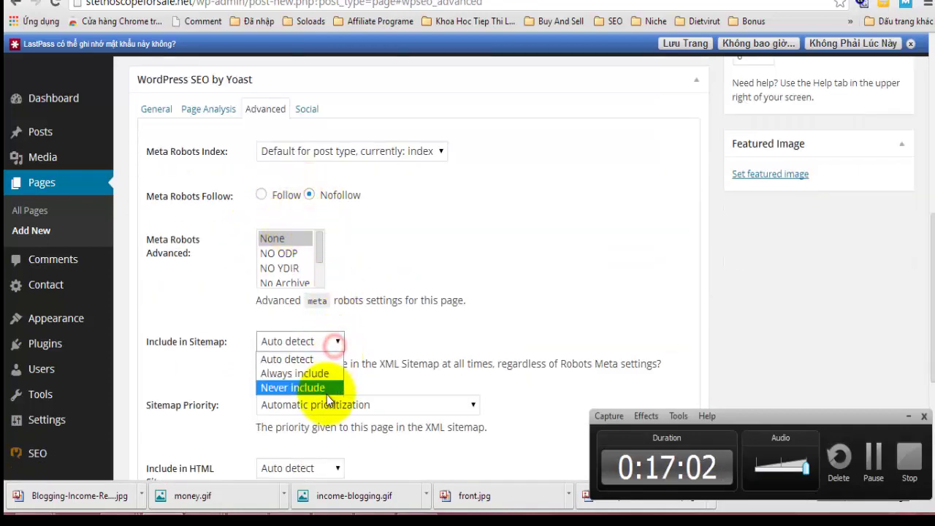
{"action": "left_click", "coordinate": [326, 387]}
{"action": "scroll", "coordinate": [346, 362], "scroll_direction": "down", "scroll_amount": 3}
{"action": "left_click", "coordinate": [341, 244]}
{"action": "left_click", "coordinate": [326, 294]}
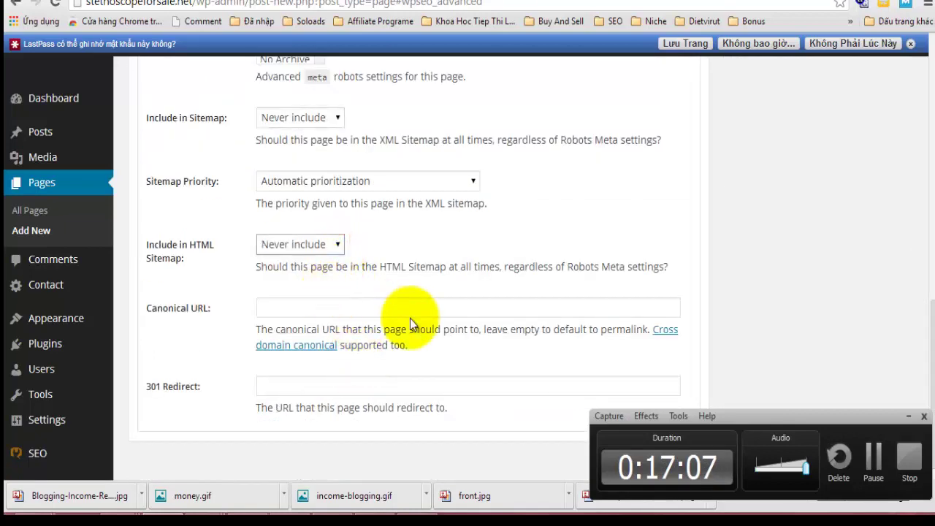
- Review the Privacy page's advanced SEO settings and publish the page
{"action": "scroll", "coordinate": [410, 318], "scroll_direction": "up", "scroll_amount": 2}
{"action": "left_click_drag", "start_coordinate": [319, 176], "coordinate": [323, 203]}
{"action": "scroll", "coordinate": [314, 206], "scroll_direction": "up", "scroll_amount": 3}
{"action": "left_click", "coordinate": [438, 180]}
{"action": "scroll", "coordinate": [436, 225], "scroll_direction": "down", "scroll_amount": 3}
{"action": "scroll", "coordinate": [829, 223], "scroll_direction": "up", "scroll_amount": 10}
{"action": "left_click", "coordinate": [881, 261]}
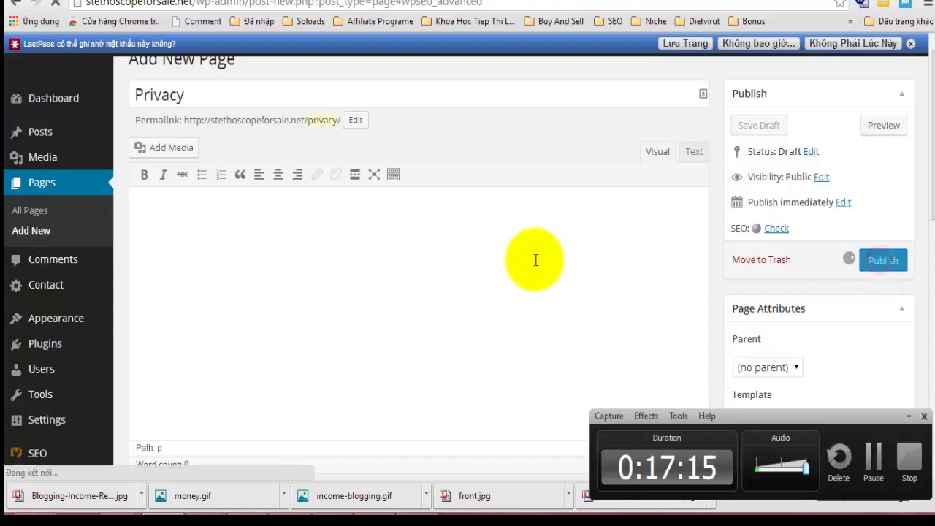
{"action": "scroll", "coordinate": [489, 277], "scroll_direction": "up", "scroll_amount": 1}
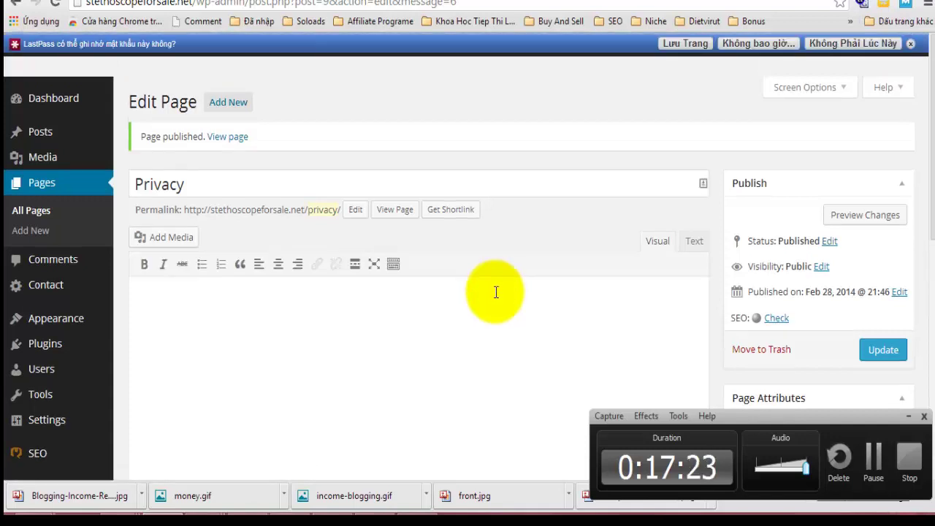
- Start a new page titled "Disclamer" and check the title against the page list in the FreeMind mind map
{"action": "left_click", "coordinate": [244, 98]}
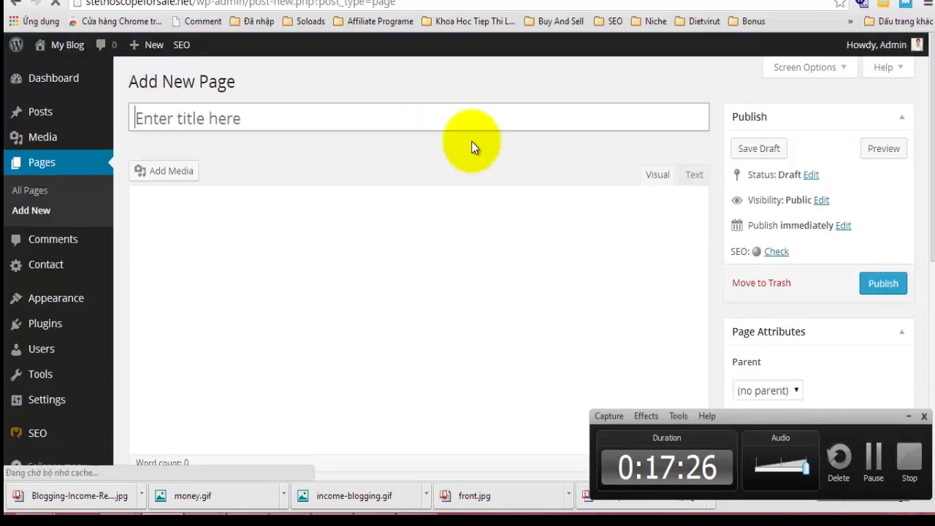
{"action": "type", "text": "D"}
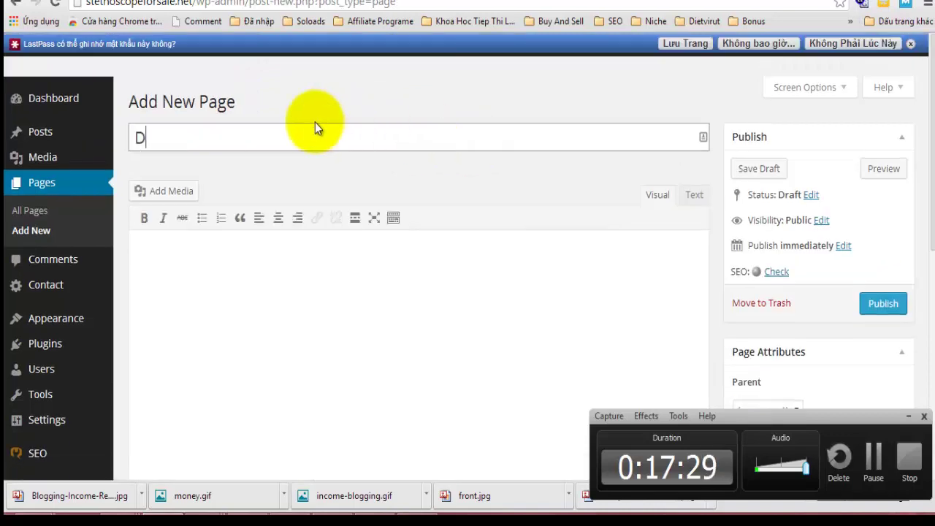
{"action": "type", "text": "isclamer"}
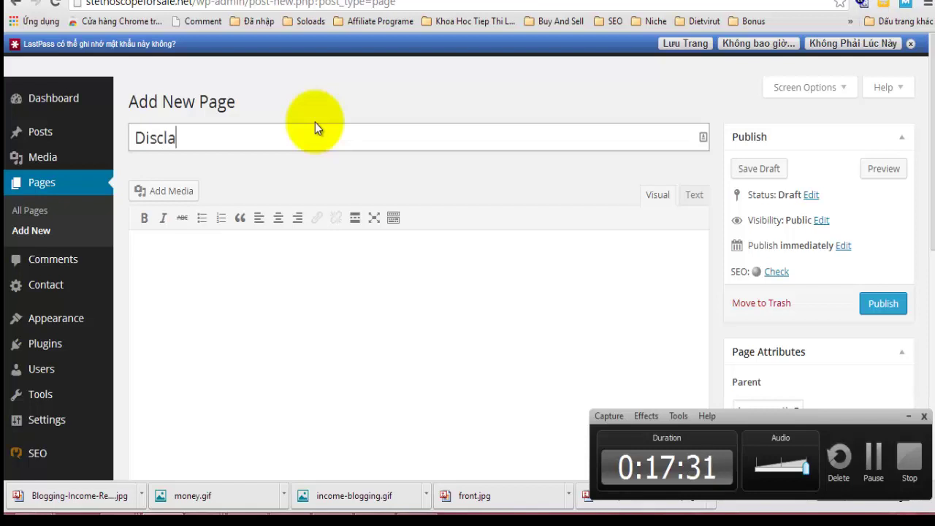
{"action": "left_click", "coordinate": [391, 511]}
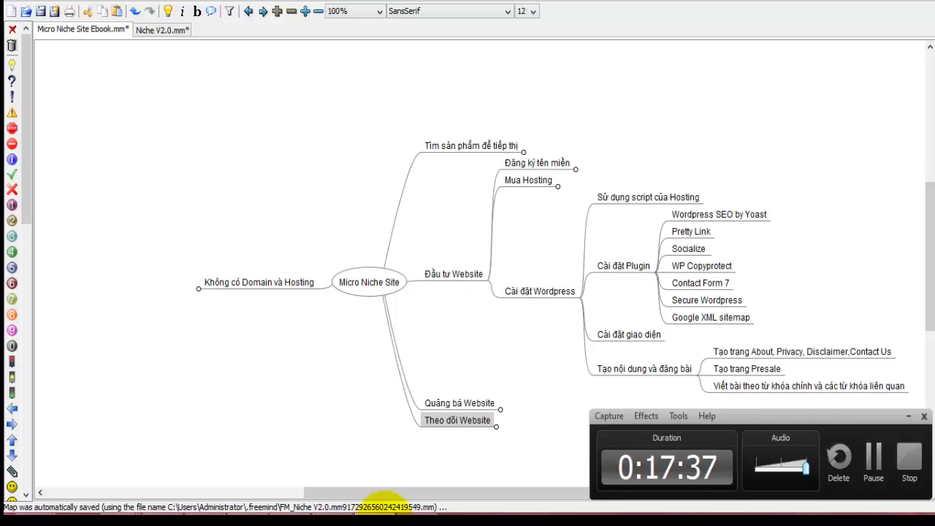
{"action": "left_click", "coordinate": [381, 509]}
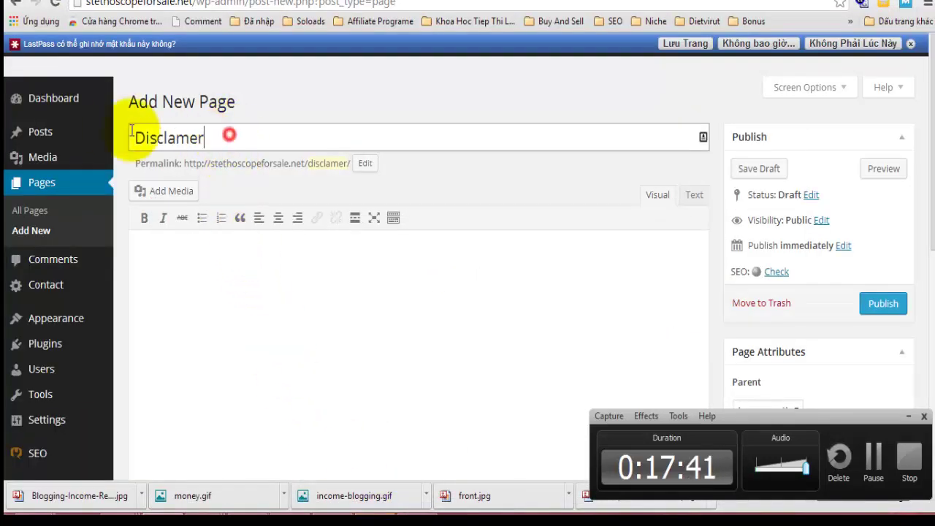
- Set Meta Robots Follow to Nofollow in the Disclamer page's advanced WordPress SEO by Yoast settings
{"action": "scroll", "coordinate": [472, 269], "scroll_direction": "down", "scroll_amount": 5}
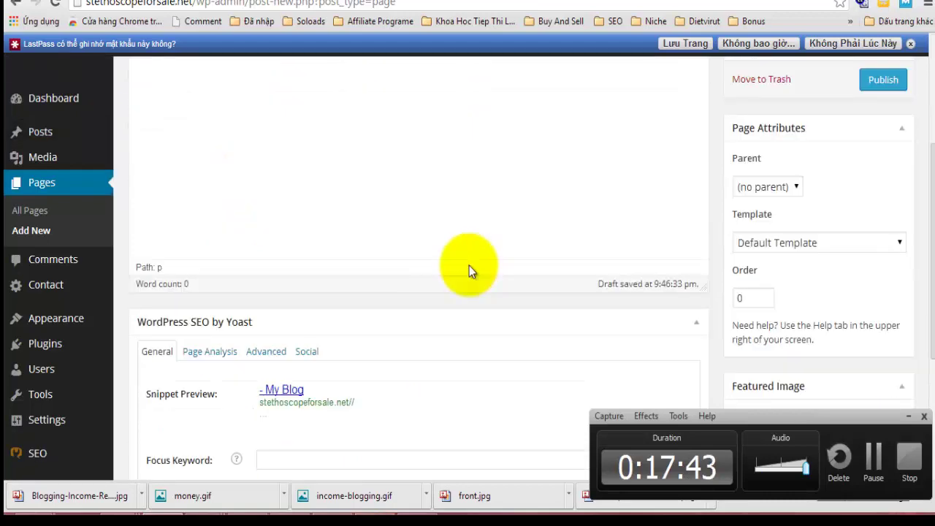
{"action": "left_click", "coordinate": [265, 203]}
{"action": "left_click", "coordinate": [308, 288]}
{"action": "scroll", "coordinate": [310, 303], "scroll_direction": "down", "scroll_amount": 2}
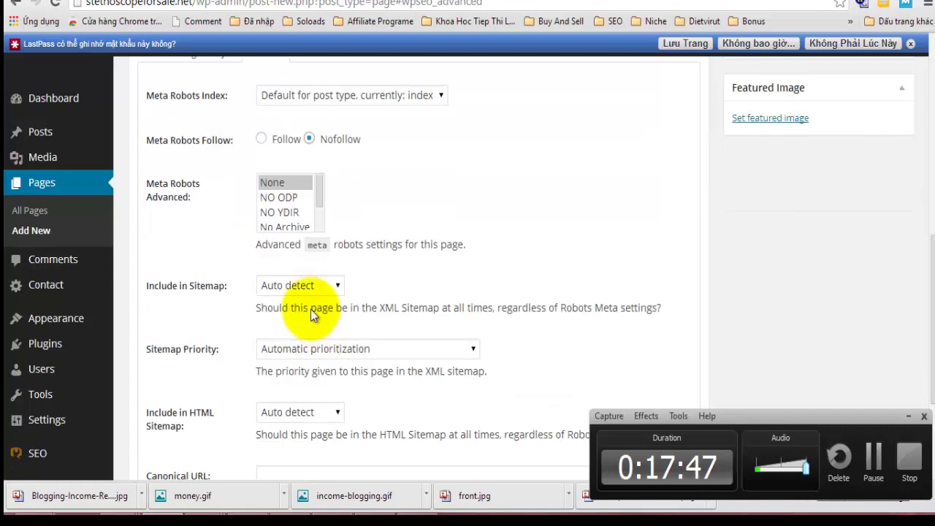
{"action": "scroll", "coordinate": [302, 204], "scroll_direction": "down", "scroll_amount": 1}
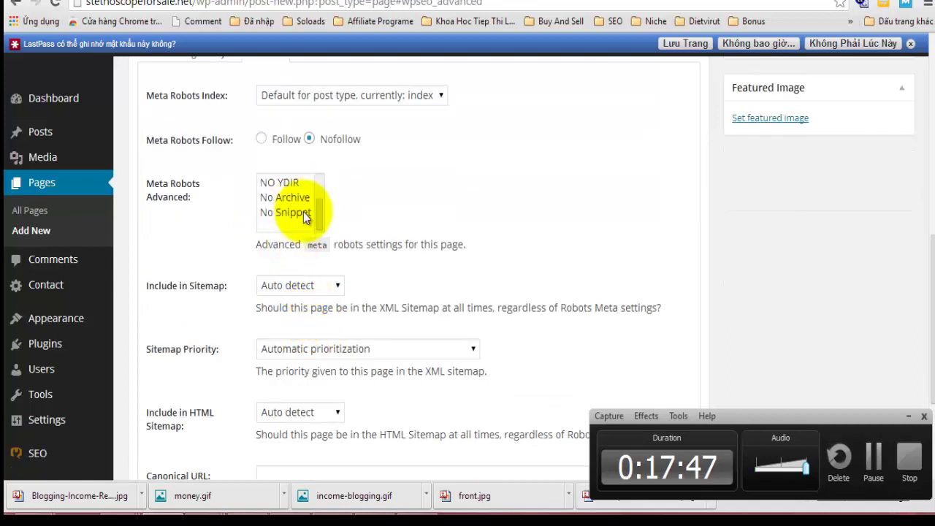
- Set Include in Sitemap and Include in HTML Sitemap to "Never include" for the Disclamer page, keeping Sitemap Priority at Automatic prioritization
{"action": "left_click", "coordinate": [321, 286]}
{"action": "left_click", "coordinate": [310, 331]}
{"action": "left_click", "coordinate": [320, 347]}
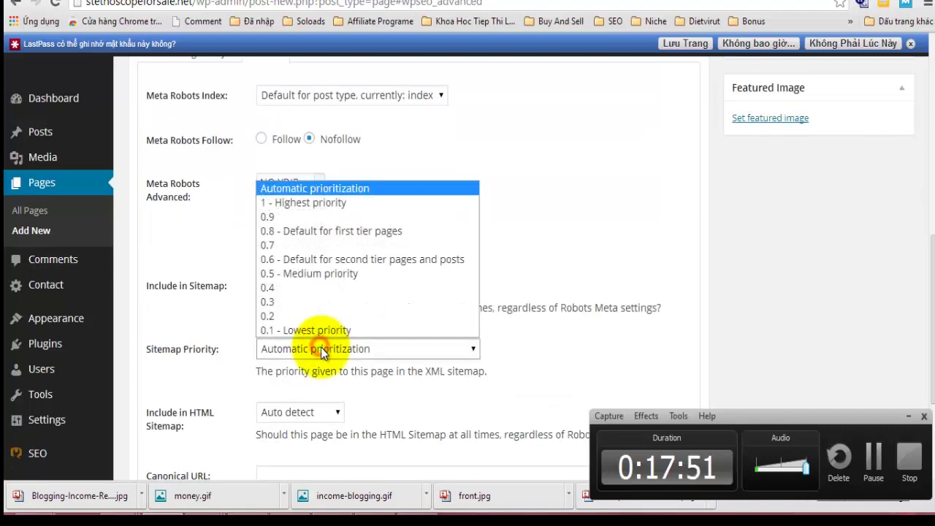
{"action": "left_click", "coordinate": [320, 347]}
{"action": "left_click", "coordinate": [322, 413]}
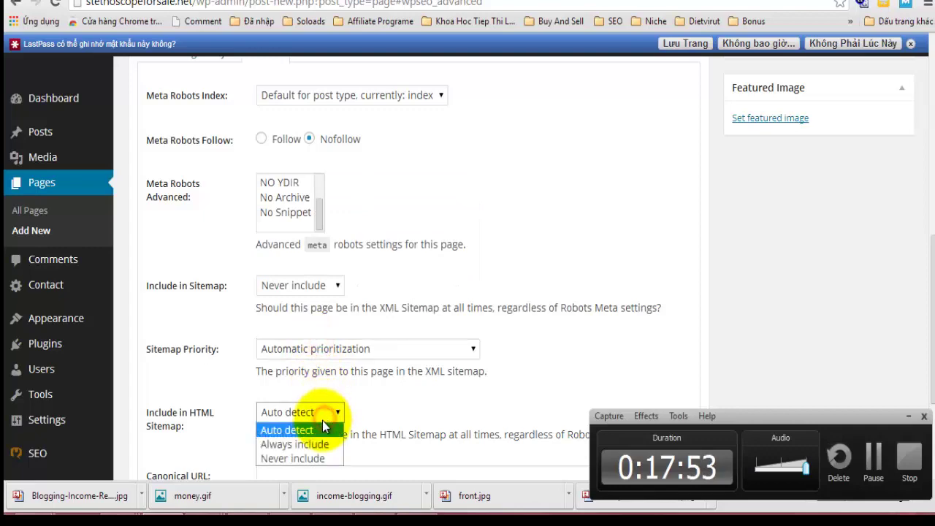
{"action": "left_click", "coordinate": [318, 459]}
- Publish the Disclamer page
{"action": "scroll", "coordinate": [406, 396], "scroll_direction": "down", "scroll_amount": 3}
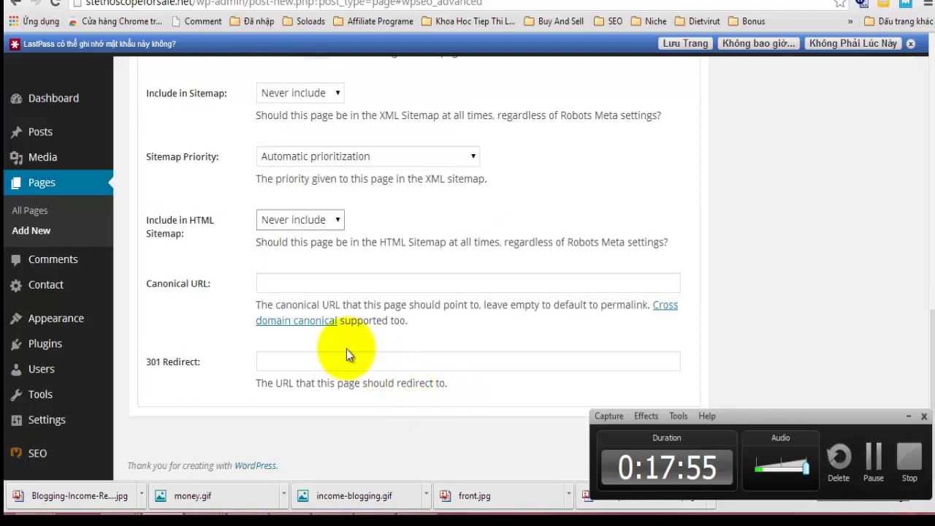
{"action": "scroll", "coordinate": [906, 329], "scroll_direction": "up", "scroll_amount": 4}
{"action": "scroll", "coordinate": [873, 329], "scroll_direction": "up", "scroll_amount": 5}
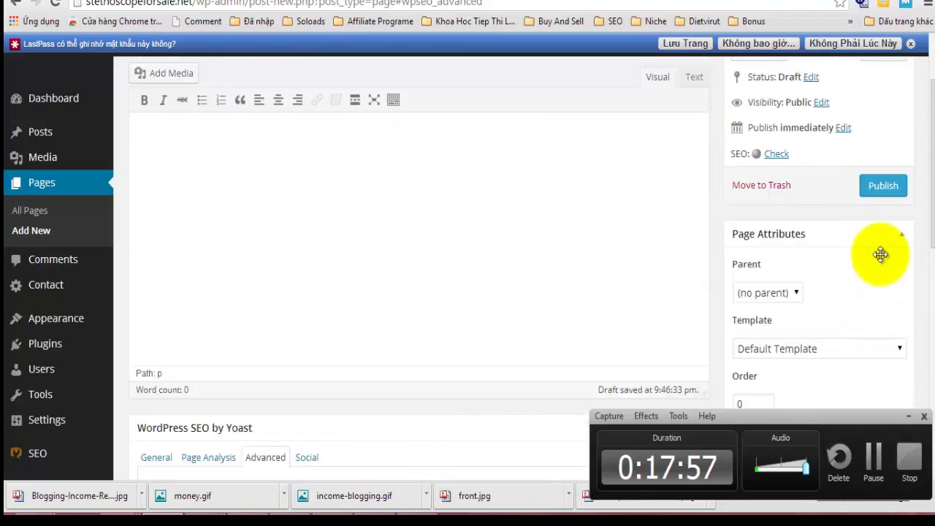
{"action": "left_click", "coordinate": [882, 185]}
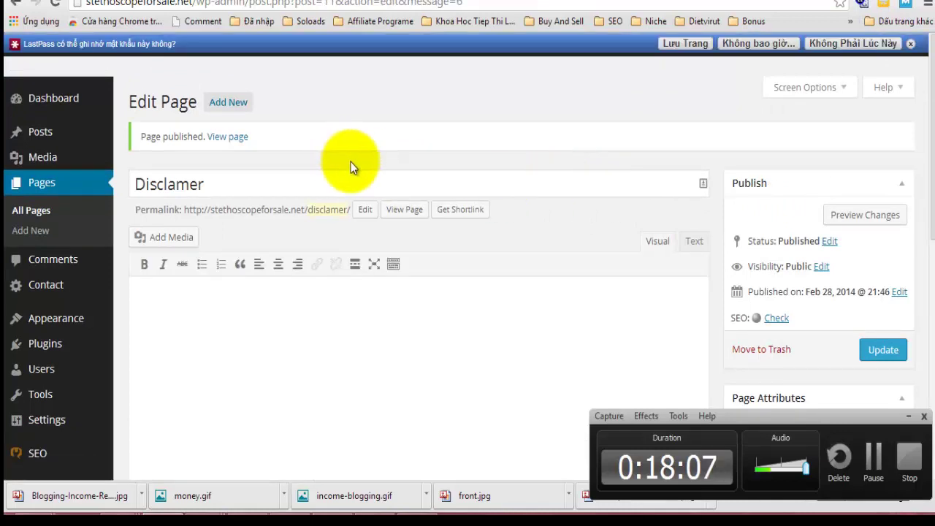
- Start another new page and title it "Contact Us"
{"action": "left_click", "coordinate": [231, 105]}
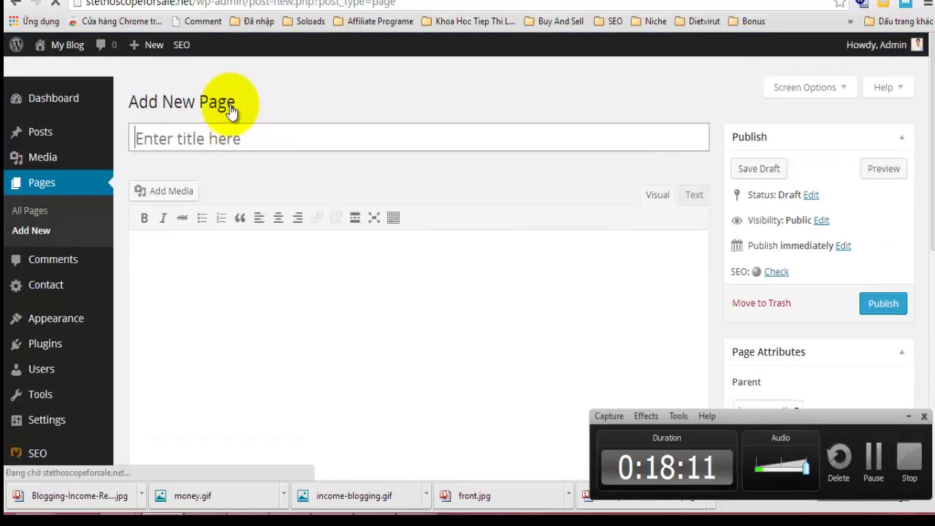
{"action": "left_click", "coordinate": [208, 135]}
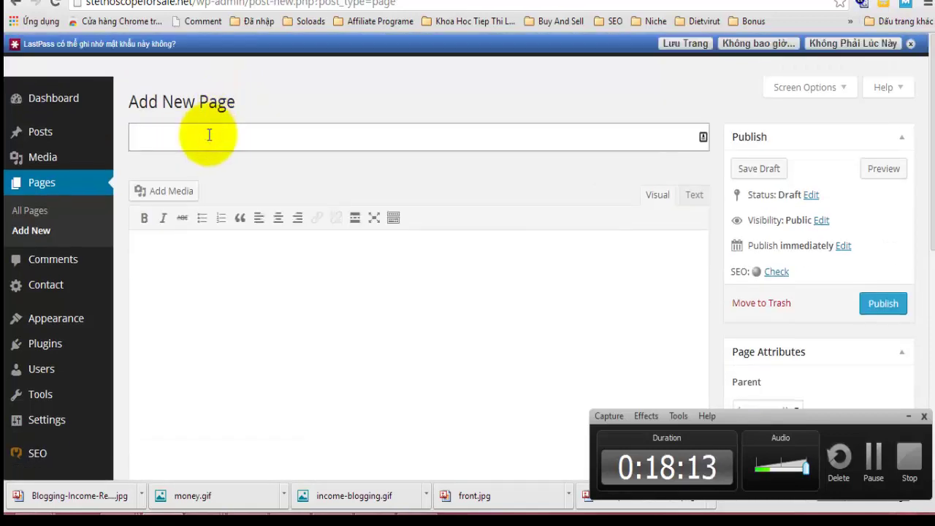
{"action": "type", "text": "Contact Us"}
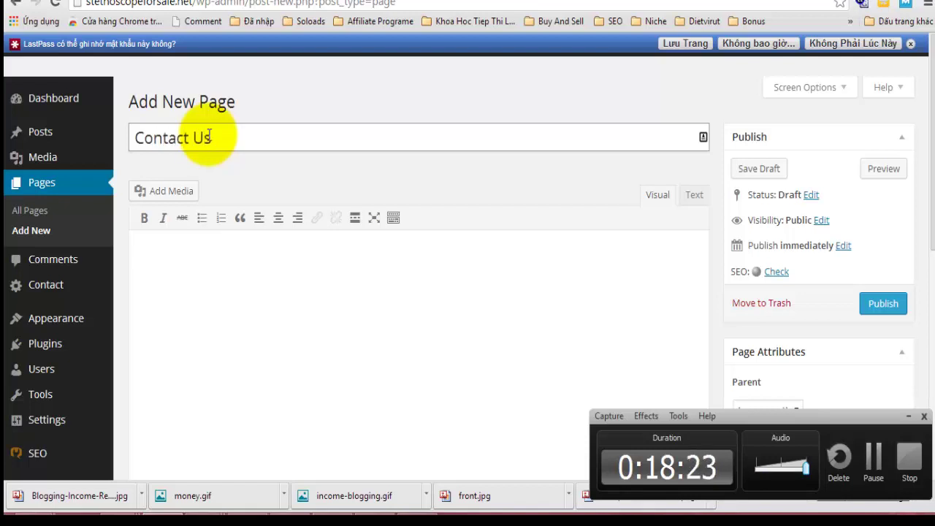
{"action": "left_click_drag", "start_coordinate": [283, 142], "coordinate": [132, 138]}
- Set Meta Robots Follow to Nofollow in the Contact Us page's advanced WordPress SEO by Yoast settings
{"action": "scroll", "coordinate": [364, 175], "scroll_direction": "down", "scroll_amount": 3}
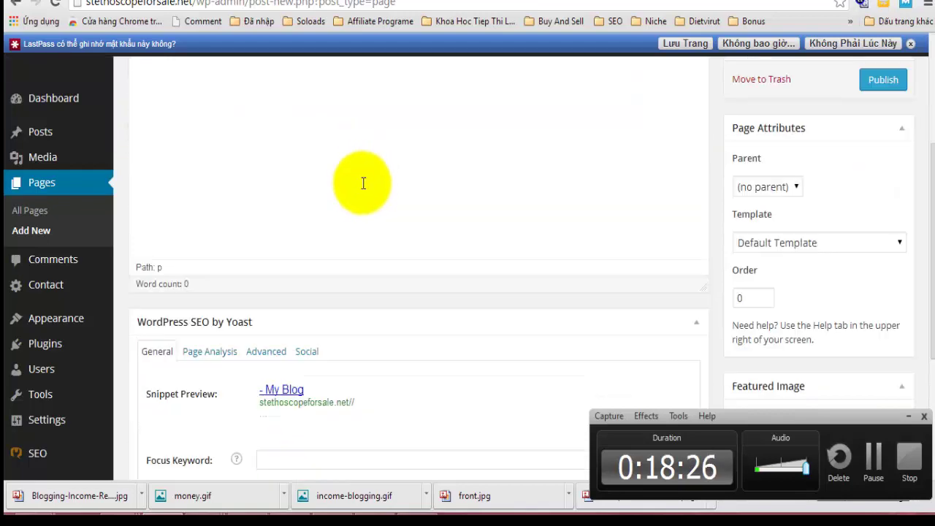
{"action": "scroll", "coordinate": [360, 219], "scroll_direction": "down", "scroll_amount": 2}
{"action": "left_click", "coordinate": [273, 203]}
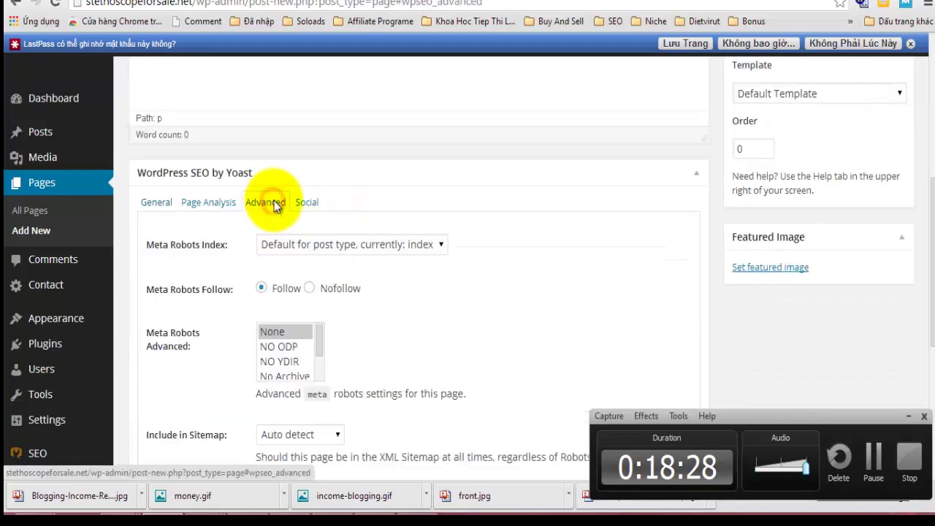
{"action": "scroll", "coordinate": [333, 230], "scroll_direction": "down", "scroll_amount": 3}
{"action": "left_click_drag", "start_coordinate": [320, 199], "coordinate": [321, 225]}
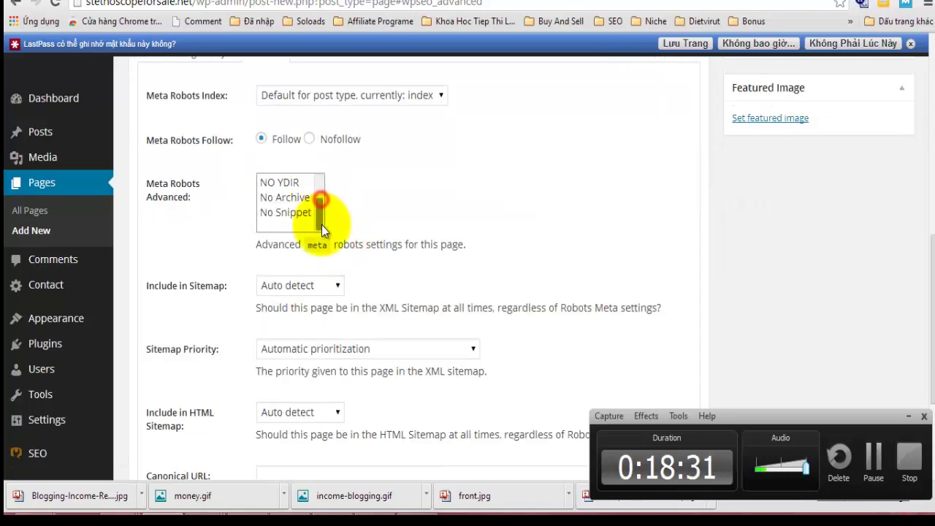
{"action": "left_click", "coordinate": [309, 139]}
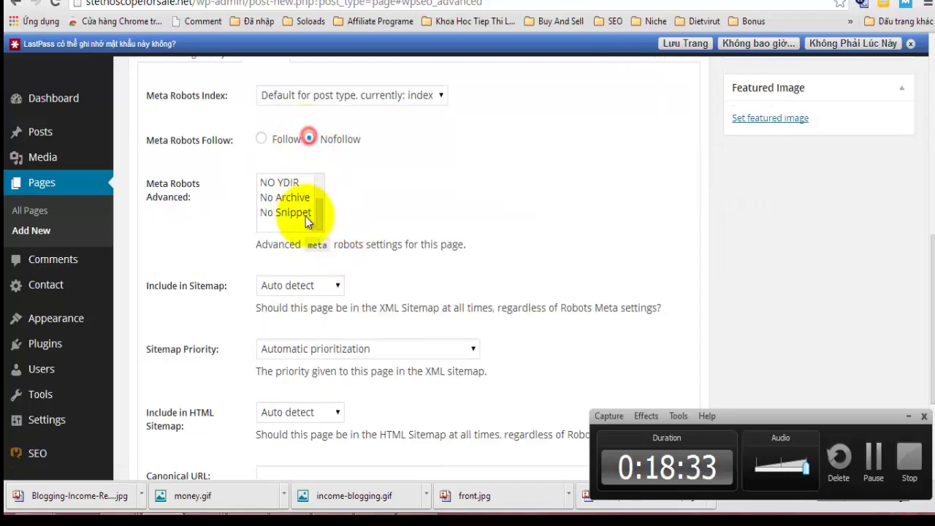
- Set both Include in Sitemap and Include in HTML Sitemap to "Never include" for the Contact Us page
{"action": "left_click", "coordinate": [308, 289]}
{"action": "left_click", "coordinate": [301, 332]}
{"action": "left_click", "coordinate": [318, 416]}
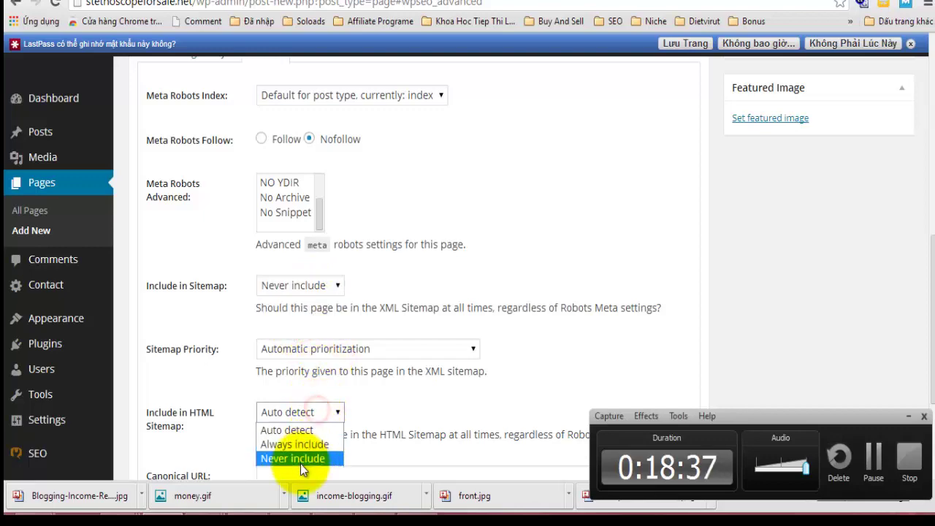
{"action": "left_click", "coordinate": [300, 462]}
- Publish the Contact Us page
{"action": "scroll", "coordinate": [325, 394], "scroll_direction": "down", "scroll_amount": 3}
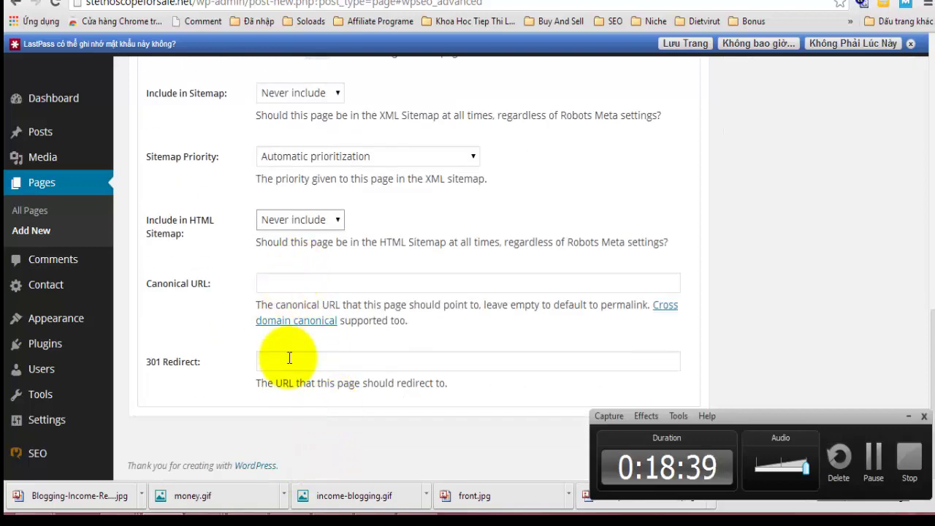
{"action": "scroll", "coordinate": [490, 332], "scroll_direction": "up", "scroll_amount": 10}
{"action": "left_click", "coordinate": [891, 305]}
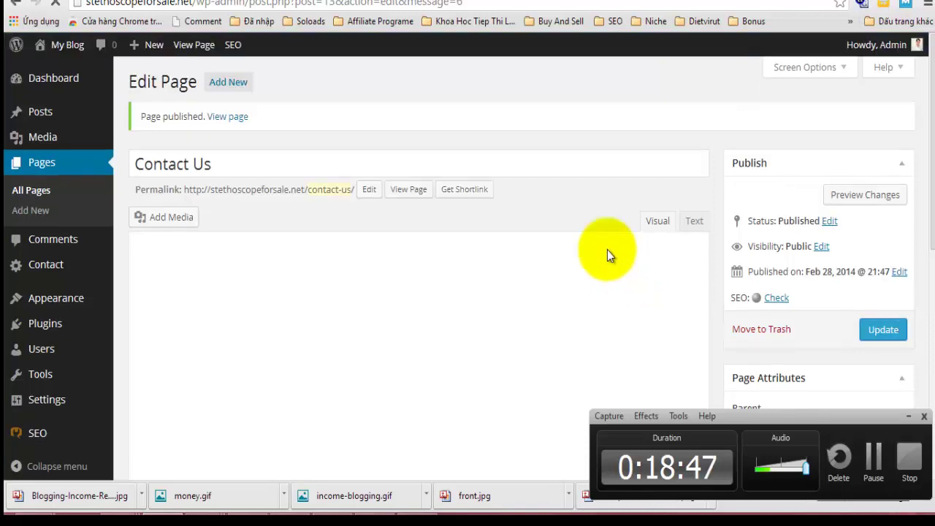
- Open the list of installed plugins in a new browser tab
{"action": "mouse_move", "coordinate": [54, 346]}
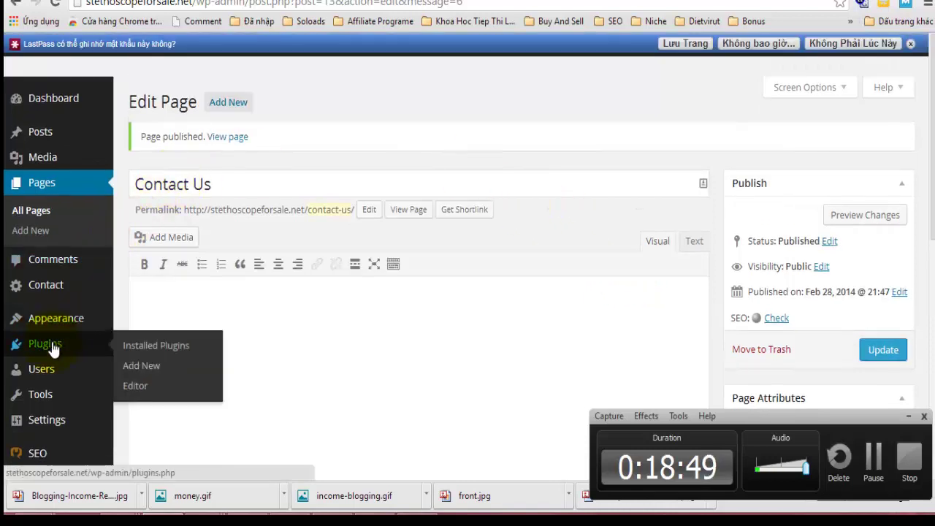
{"action": "right_click", "coordinate": [148, 351]}
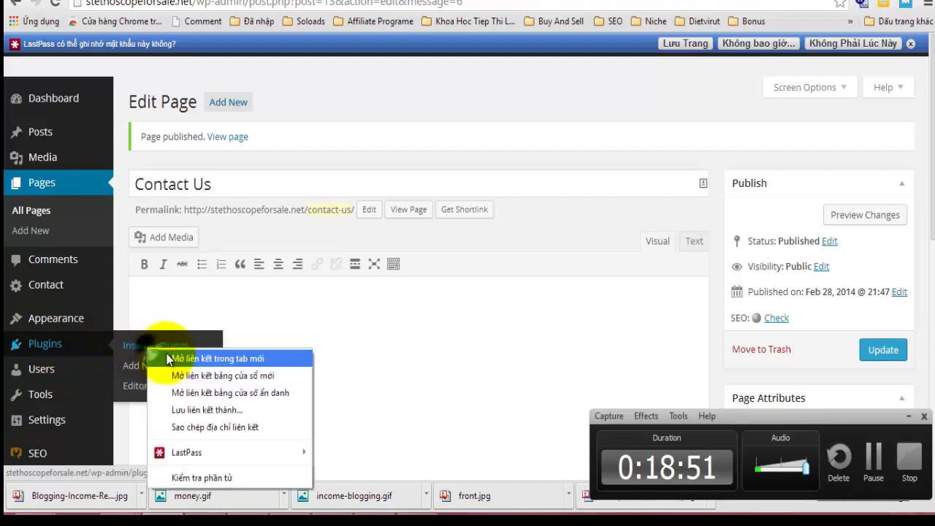
{"action": "key", "text": "Escape"}
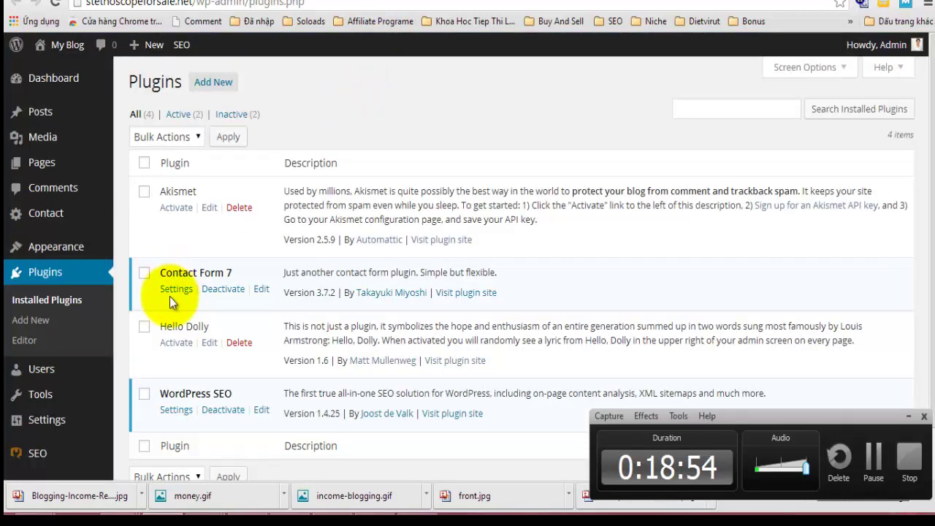
- Copy the shortcode of Contact form 1 from the Contact Form 7 settings
{"action": "left_click", "coordinate": [173, 290]}
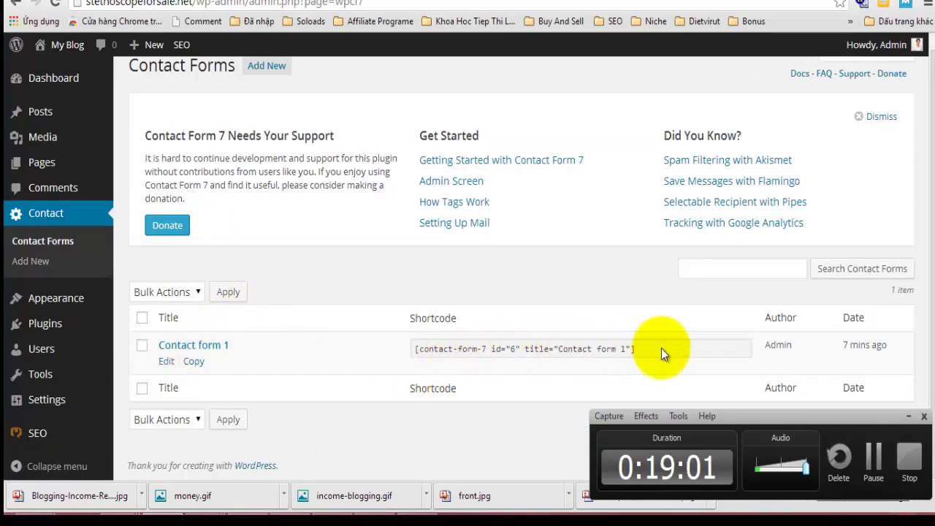
{"action": "left_click_drag", "start_coordinate": [655, 351], "coordinate": [372, 328]}
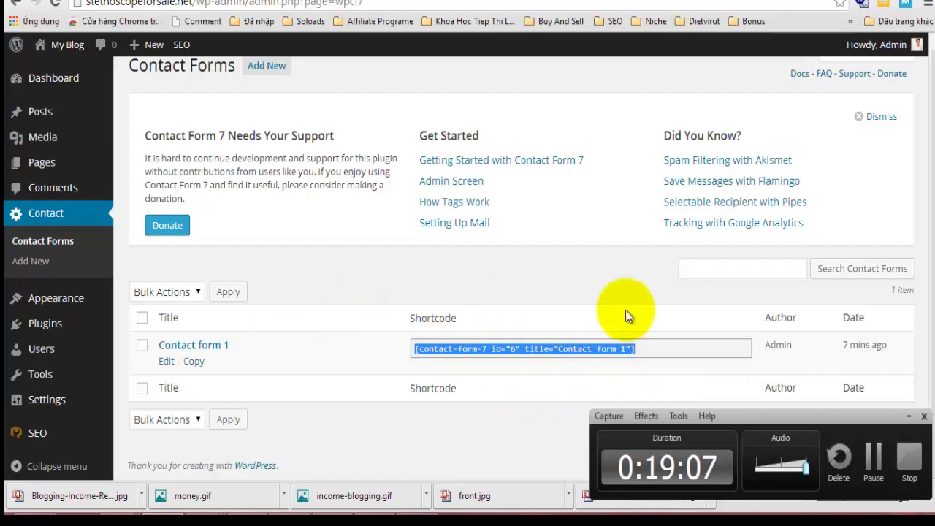
{"action": "left_click_drag", "start_coordinate": [660, 350], "coordinate": [380, 337]}
{"action": "key", "text": "ctrl+c"}
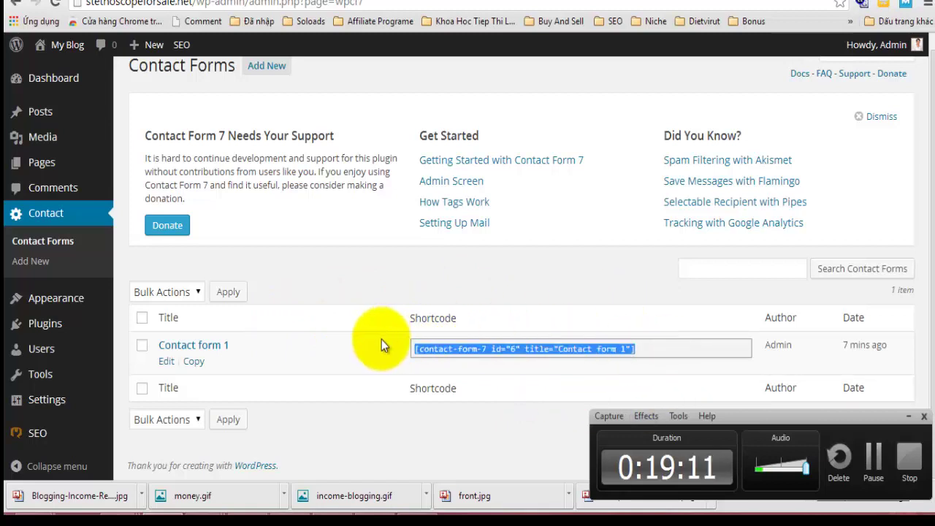
- Insert the shortcode [contact-form-7 id="6" title="Contact form 1"] as plain text in the Contact Us page and update the page
{"action": "key", "text": "ctrl+Tab"}
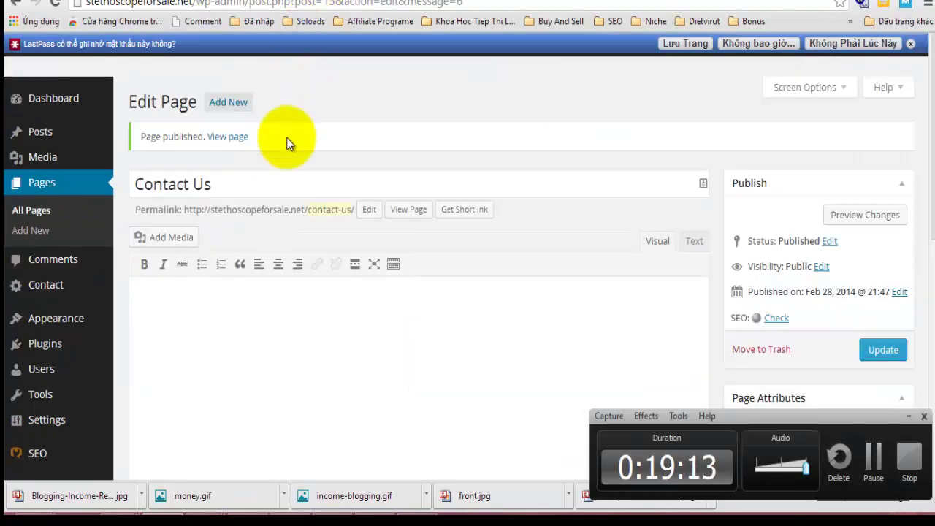
{"action": "left_click", "coordinate": [693, 241]}
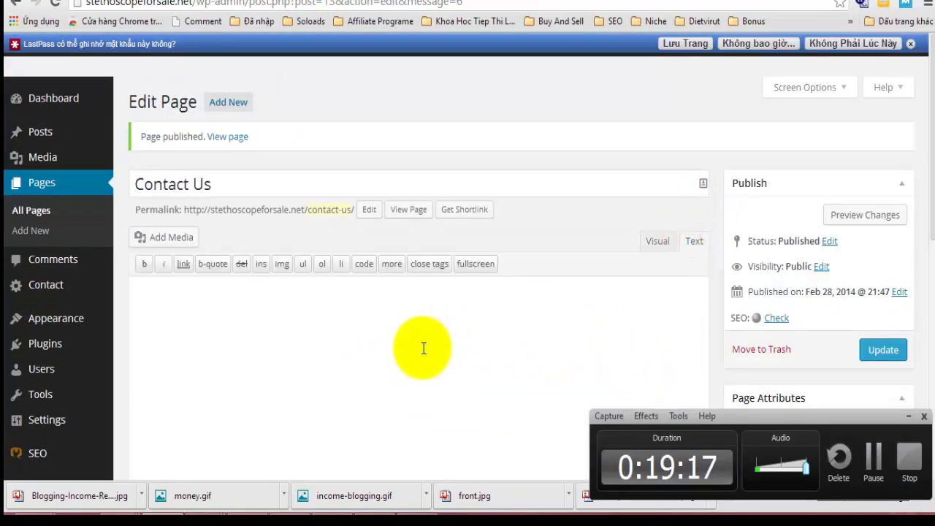
{"action": "key", "text": "ctrl+v"}
{"action": "left_click", "coordinate": [655, 243]}
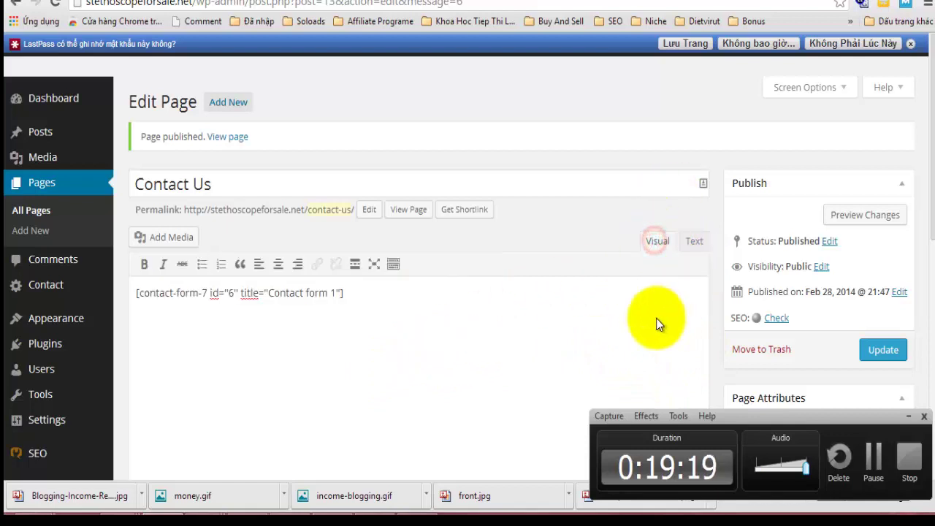
{"action": "left_click", "coordinate": [882, 276]}
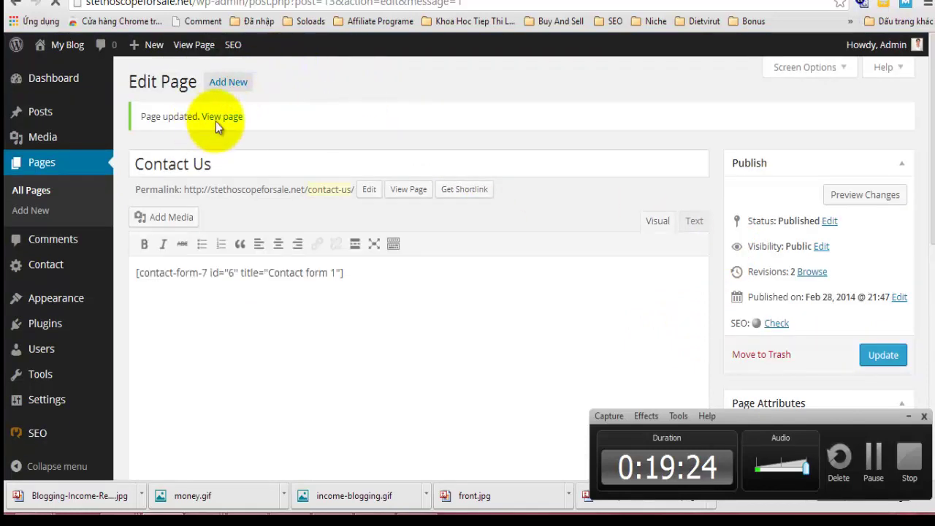
- View the published Contact Us page in a new browser tab and check the form's name, email, subject and message fields
{"action": "right_click", "coordinate": [225, 137]}
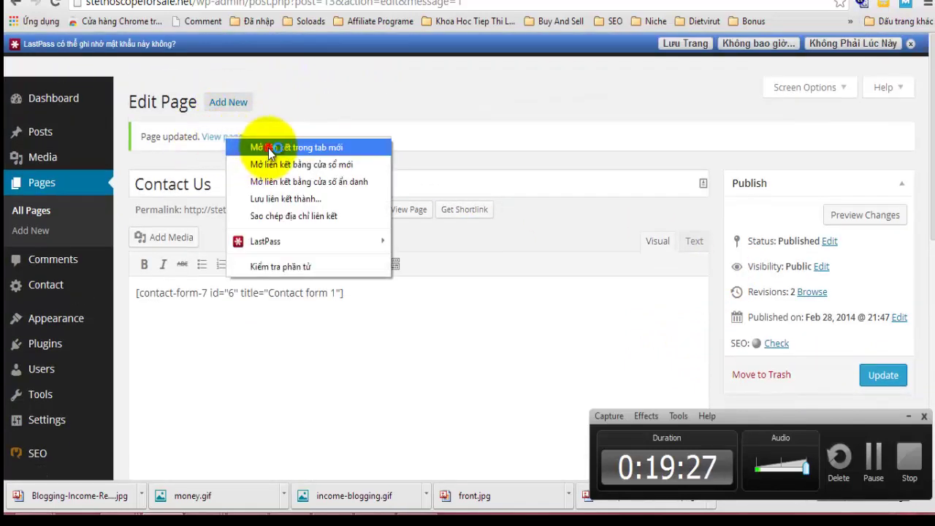
{"action": "left_click", "coordinate": [268, 148]}
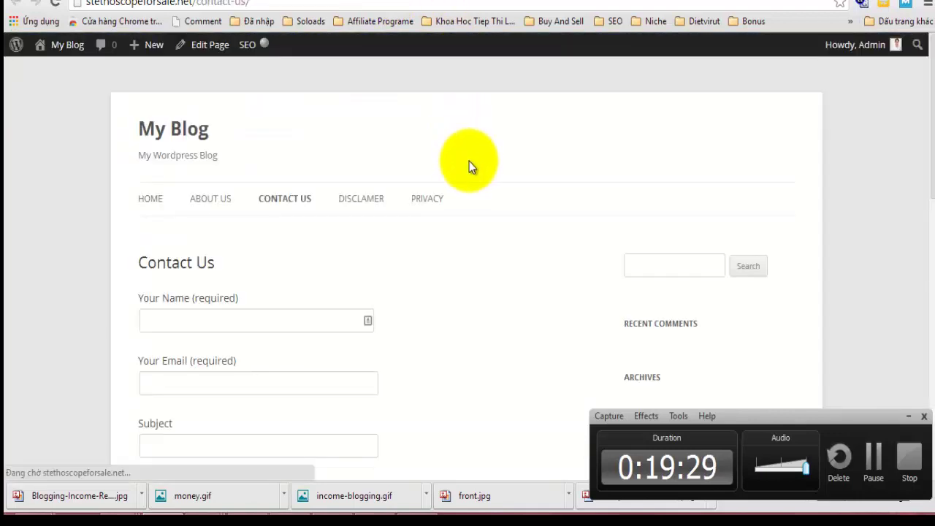
{"action": "scroll", "coordinate": [472, 174], "scroll_direction": "down", "scroll_amount": 3}
{"action": "scroll", "coordinate": [298, 156], "scroll_direction": "up", "scroll_amount": 3}
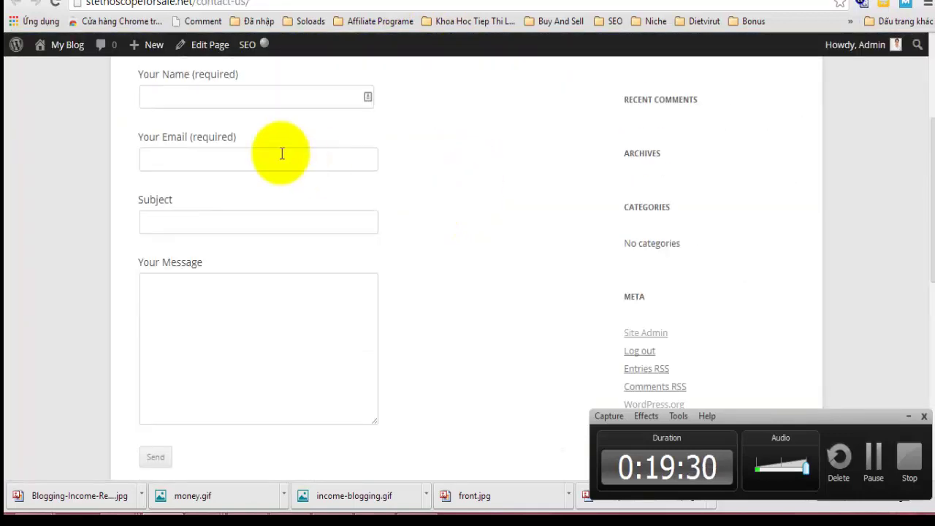
{"action": "left_click", "coordinate": [248, 167]}
{"action": "left_click", "coordinate": [244, 239]}
{"action": "left_click", "coordinate": [236, 173]}
{"action": "left_click", "coordinate": [239, 240]}
{"action": "left_click", "coordinate": [240, 280]}
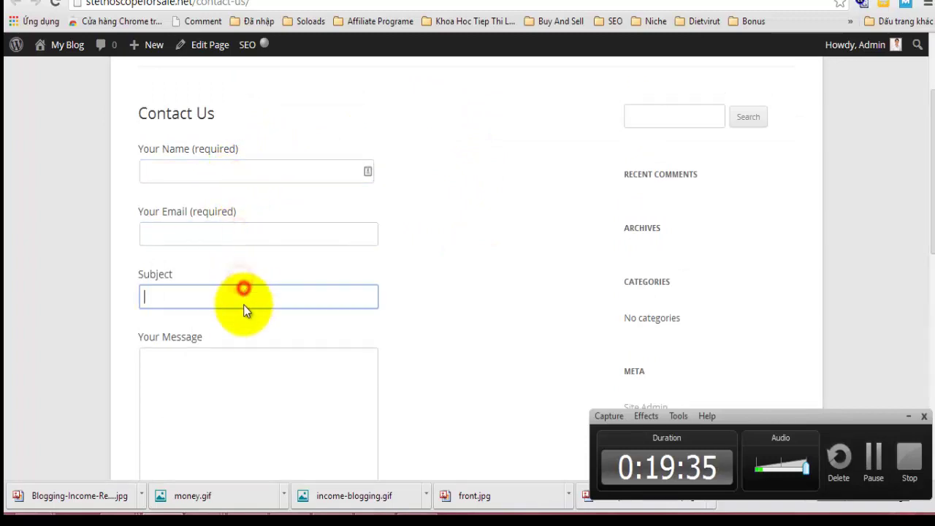
{"action": "scroll", "coordinate": [234, 284], "scroll_direction": "down", "scroll_amount": 2}
{"action": "left_click", "coordinate": [230, 267]}
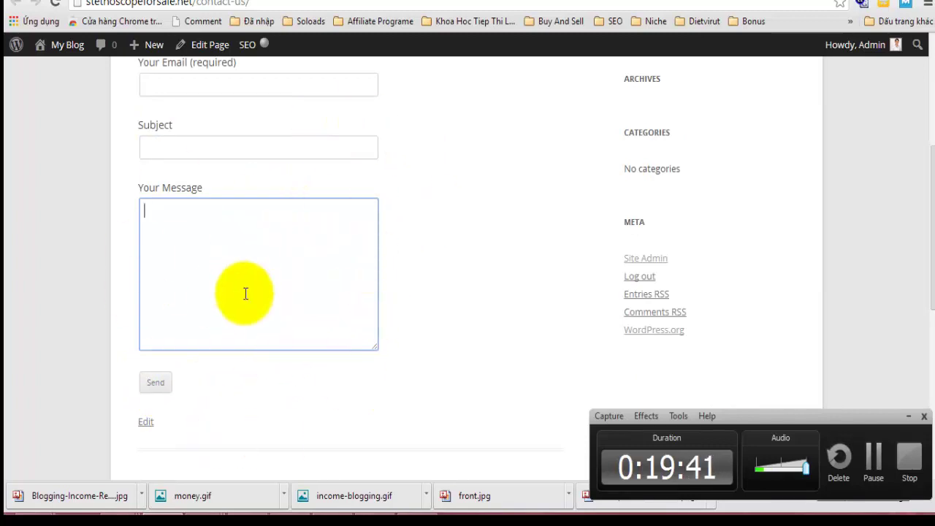
{"action": "scroll", "coordinate": [337, 285], "scroll_direction": "up", "scroll_amount": 3}
{"action": "scroll", "coordinate": [238, 438], "scroll_direction": "down", "scroll_amount": 3}
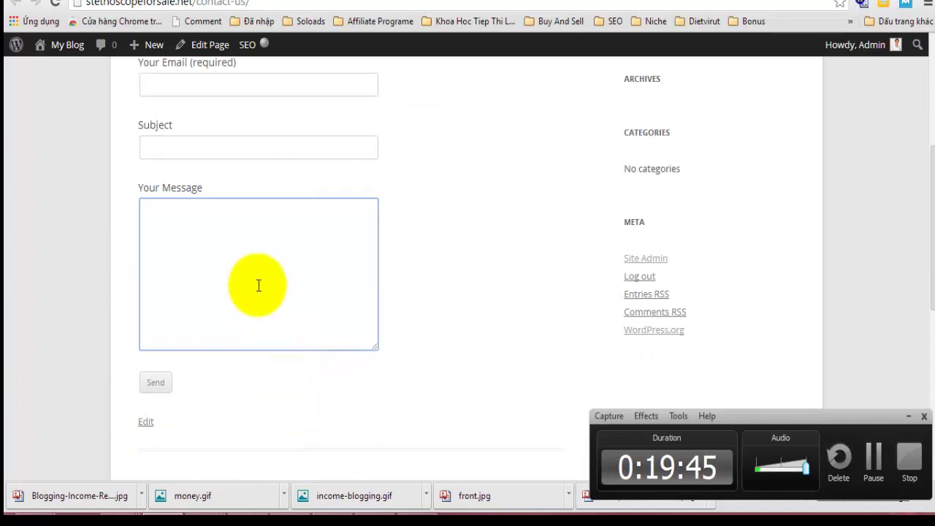
{"action": "scroll", "coordinate": [192, 309], "scroll_direction": "up", "scroll_amount": 1}
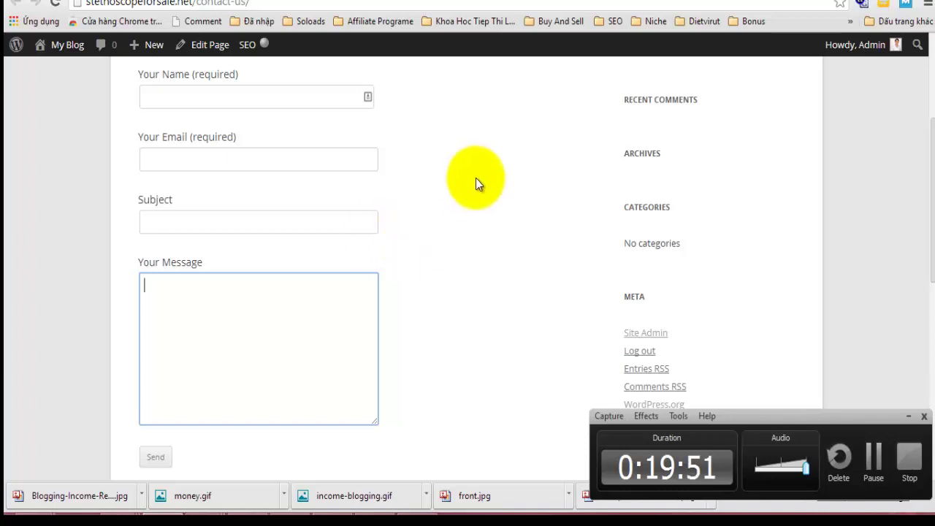
{"action": "scroll", "coordinate": [476, 179], "scroll_direction": "up", "scroll_amount": 2}
{"action": "left_click", "coordinate": [492, 189]}
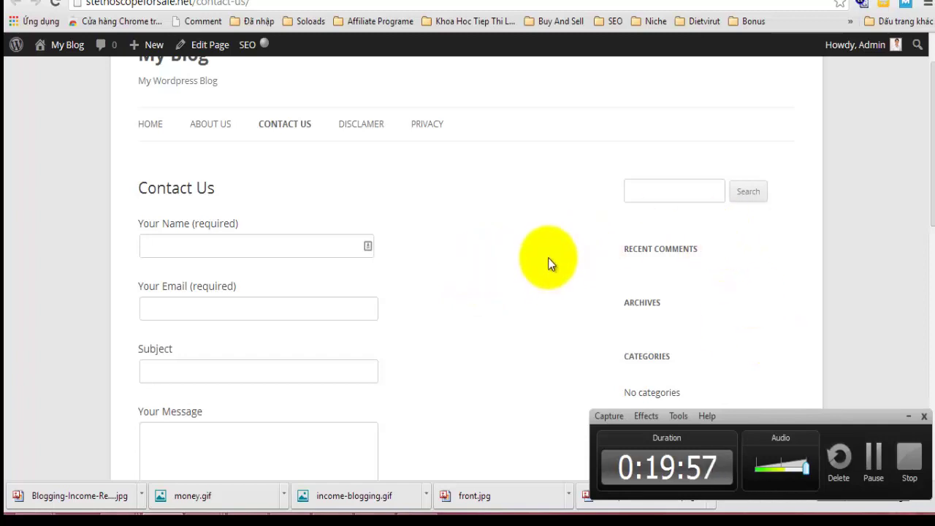
{"action": "scroll", "coordinate": [549, 263], "scroll_direction": "up", "scroll_amount": 1}
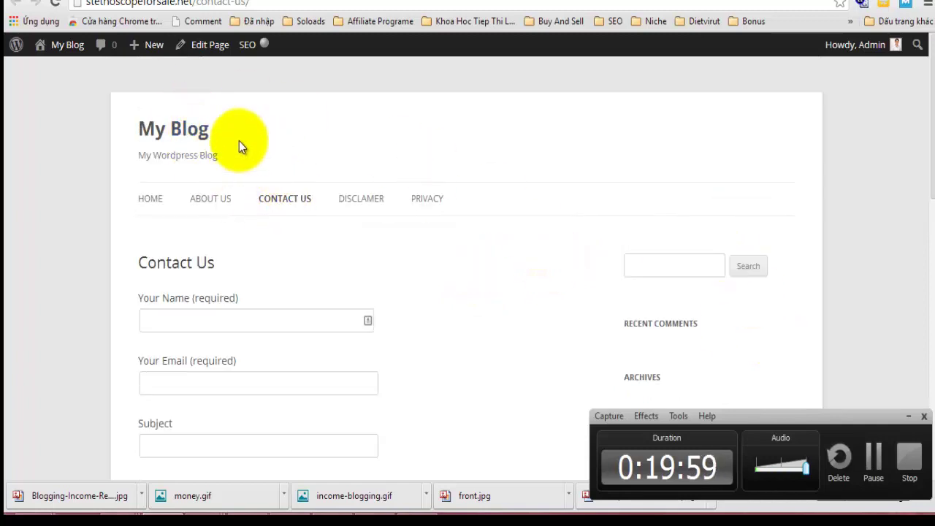